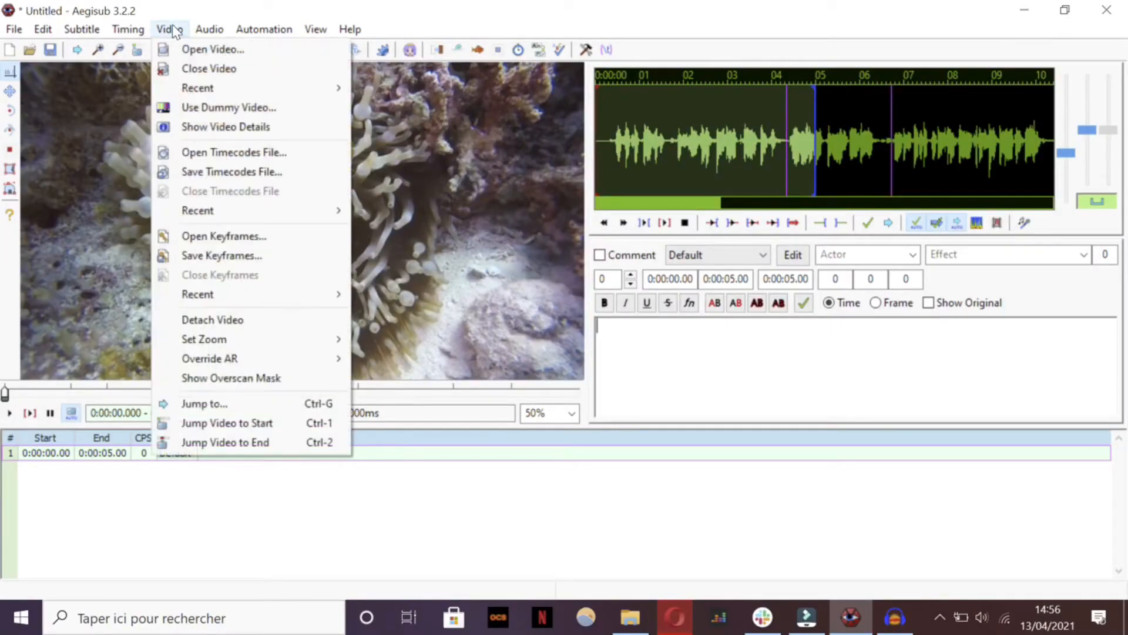
Step: Open the video file Grow-your-audience-with-Checksub.eng_ from the Boulot folder
{"action": "left_click", "coordinate": [184, 51]}
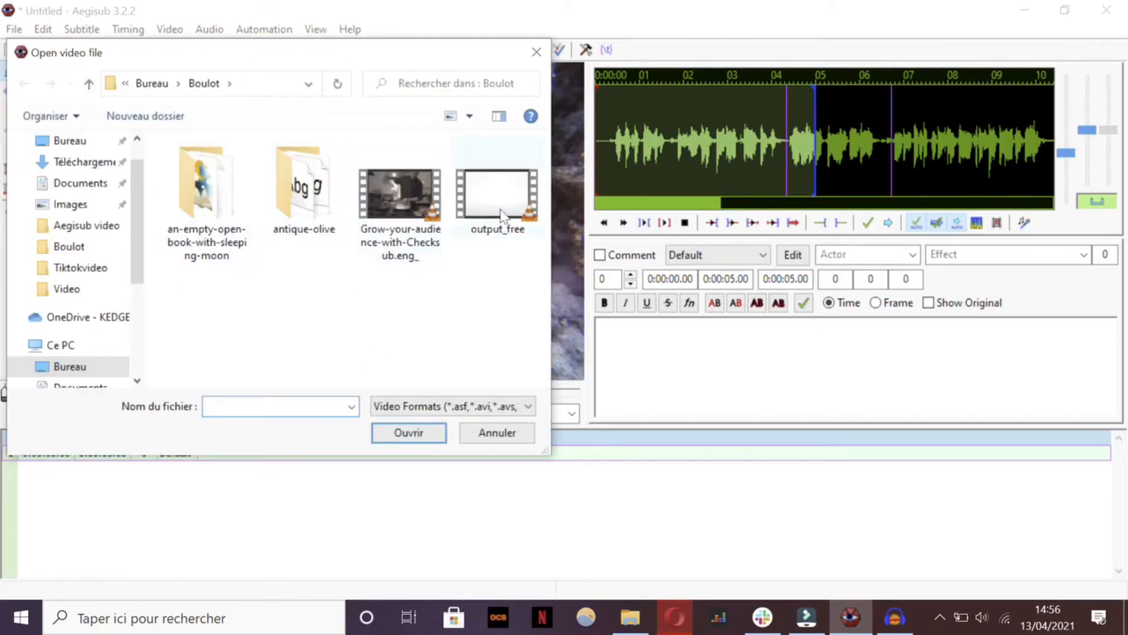
{"action": "left_click", "coordinate": [426, 216]}
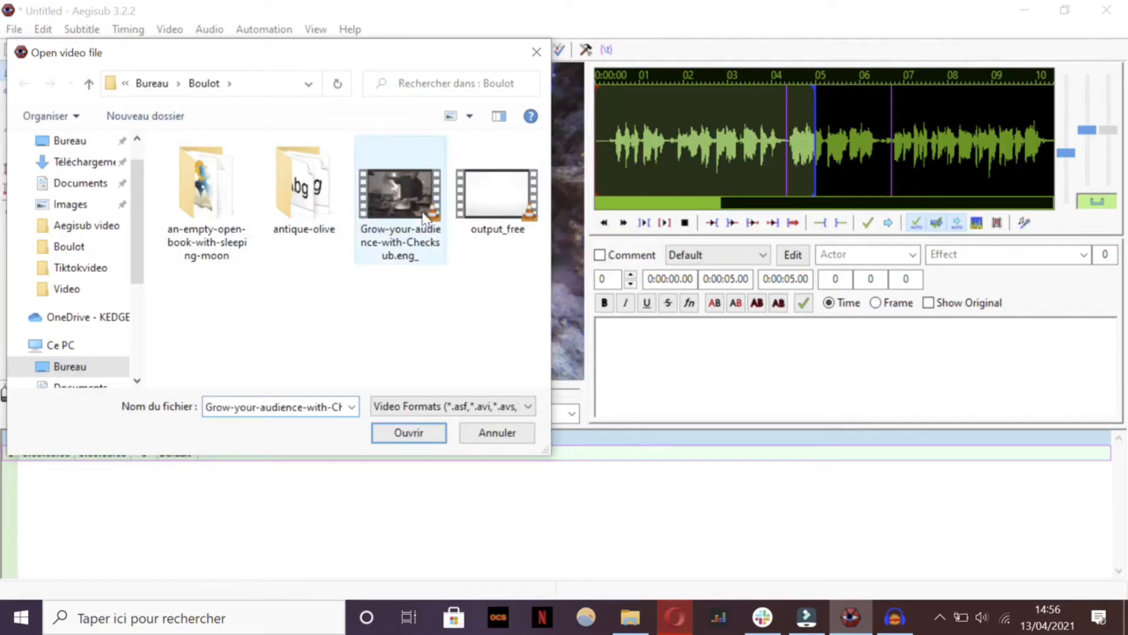
{"action": "left_click", "coordinate": [409, 434]}
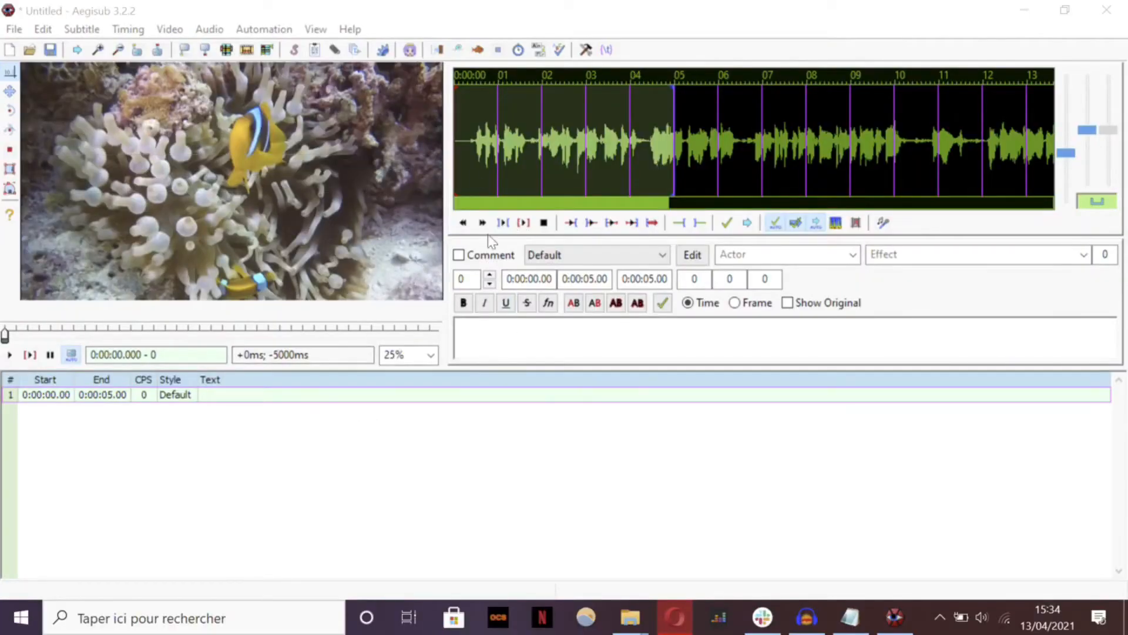
{"action": "left_click", "coordinate": [500, 327]}
{"action": "type", "text": "My nam"}
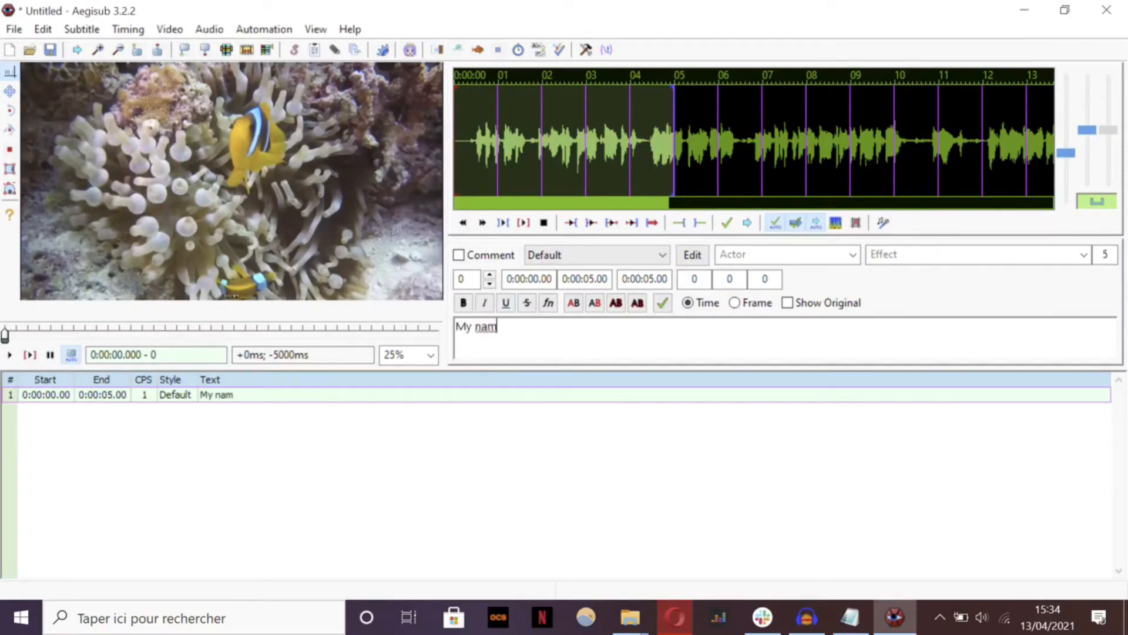
{"action": "type", "text": "e is"}
{"action": "key", "text": "BackSpace"}
{"action": "type", "text": "is Jean-marc."}
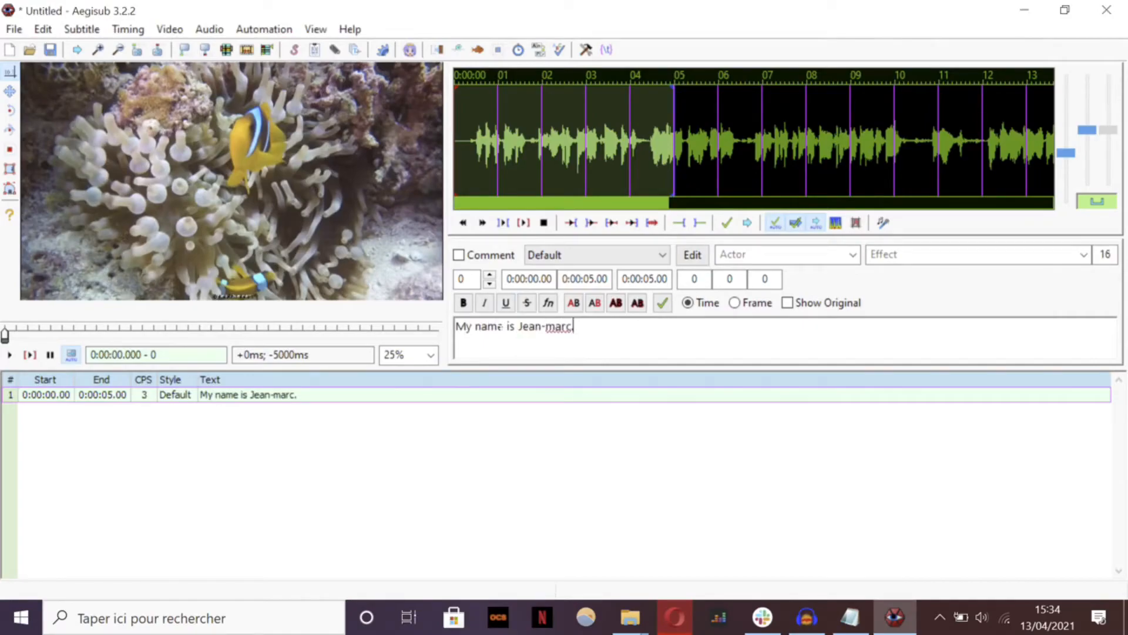
{"action": "key", "text": "BackSpace"}
{"action": "key", "text": "BackSpace"}
{"action": "key", "text": "BackSpace"}
{"action": "key", "text": "BackSpace"}
{"action": "key", "text": "BackSpace"}
{"action": "key", "text": "BackSpace"}
{"action": "key", "text": "BackSpace"}
{"action": "key", "text": "BackSpace"}
{"action": "key", "text": "BackSpace"}
{"action": "key", "text": "BackSpace"}
{"action": "key", "text": "BackSpace"}
{"action": "key", "text": "BackSpace"}
{"action": "key", "text": "BackSpace"}
{"action": "key", "text": "BackSpace"}
{"action": "key", "text": "BackSpace"}
{"action": "key", "text": "BackSpace"}
{"action": "key", "text": "BackSpace"}
{"action": "key", "text": "BackSpace"}
{"action": "key", "text": "BackSpace"}
{"action": "key", "text": "BackSpace"}
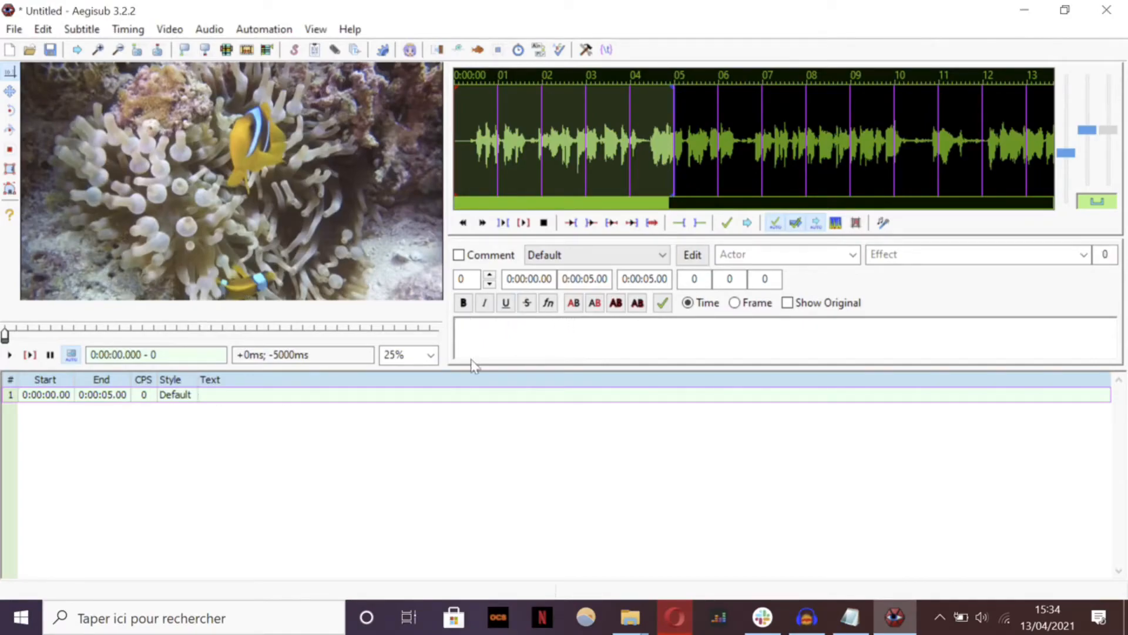
Step: Copy the full transcript from the Grow-your-audience-with-Checksub.eng_ Notepad file and paste it as the first subtitle line's text
{"action": "left_click", "coordinate": [851, 617]}
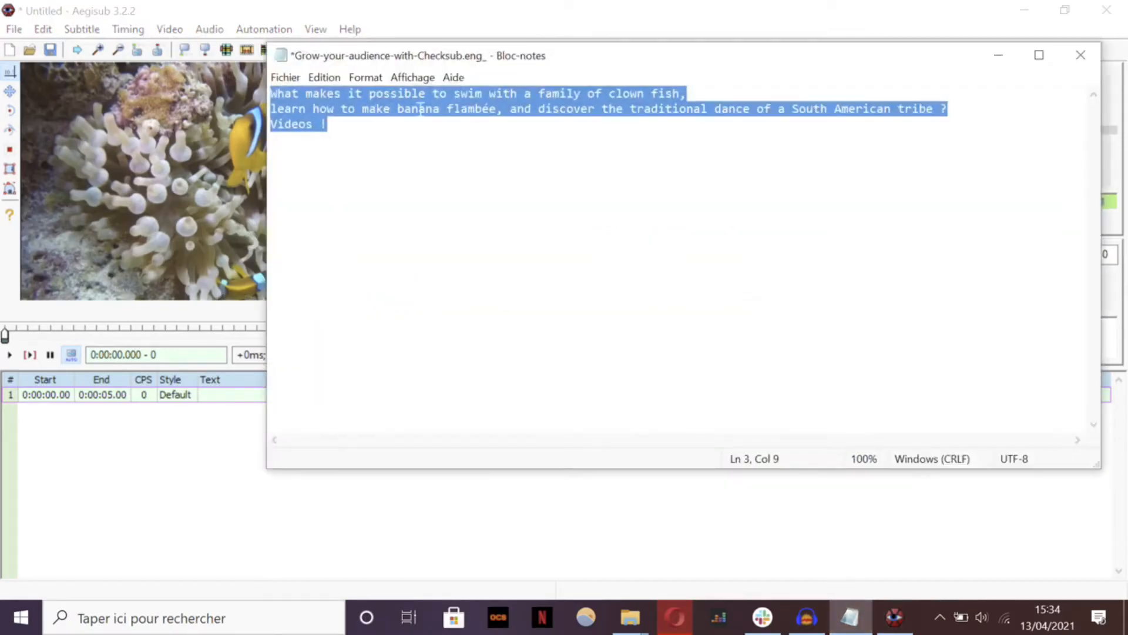
{"action": "left_click", "coordinate": [999, 56]}
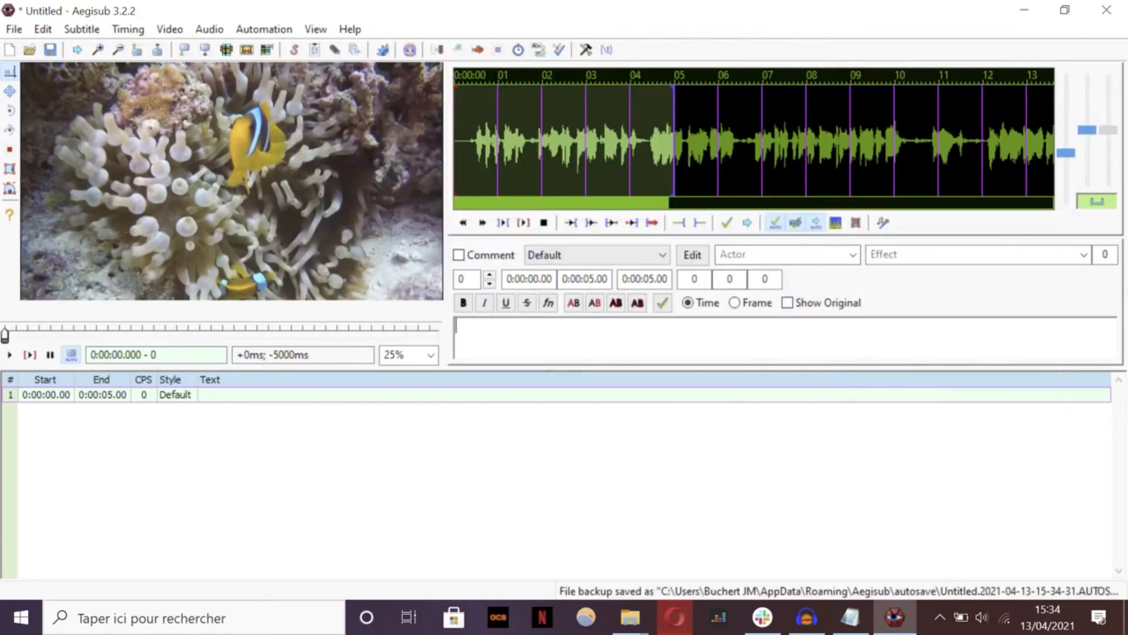
{"action": "type", "text": "What makes it possible to swim with a family of clown fish,\\Nlearn how to make banana flambée, and discover the traditional dance of a South American tribe ?\\NVideos !"}
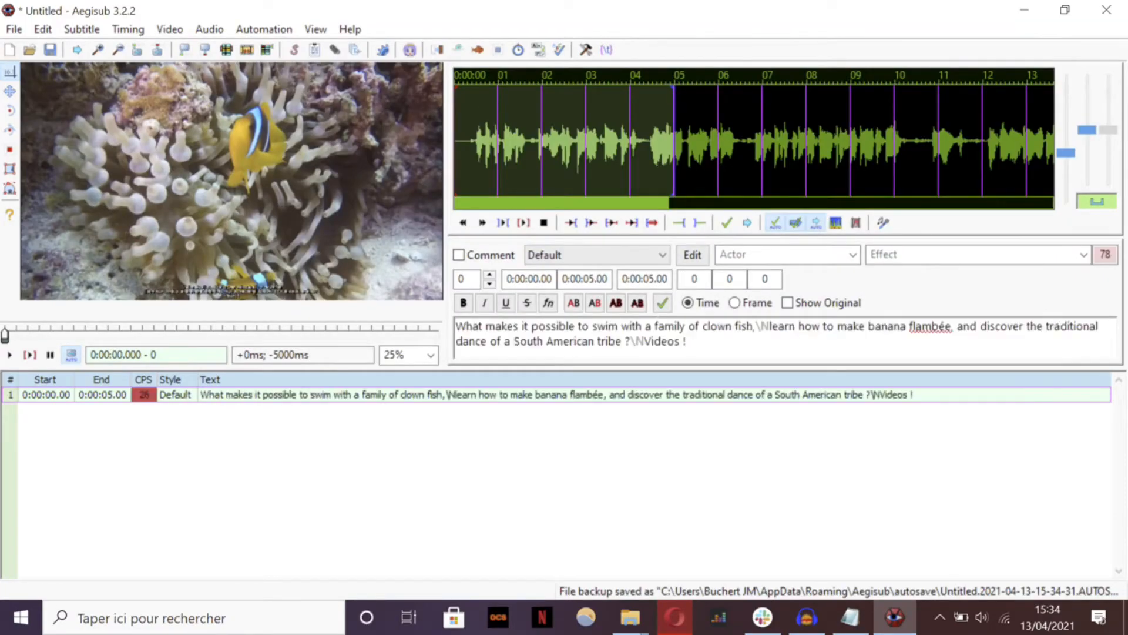
Step: Insert three empty subtitle lines one after another below the first line
{"action": "right_click", "coordinate": [235, 399]}
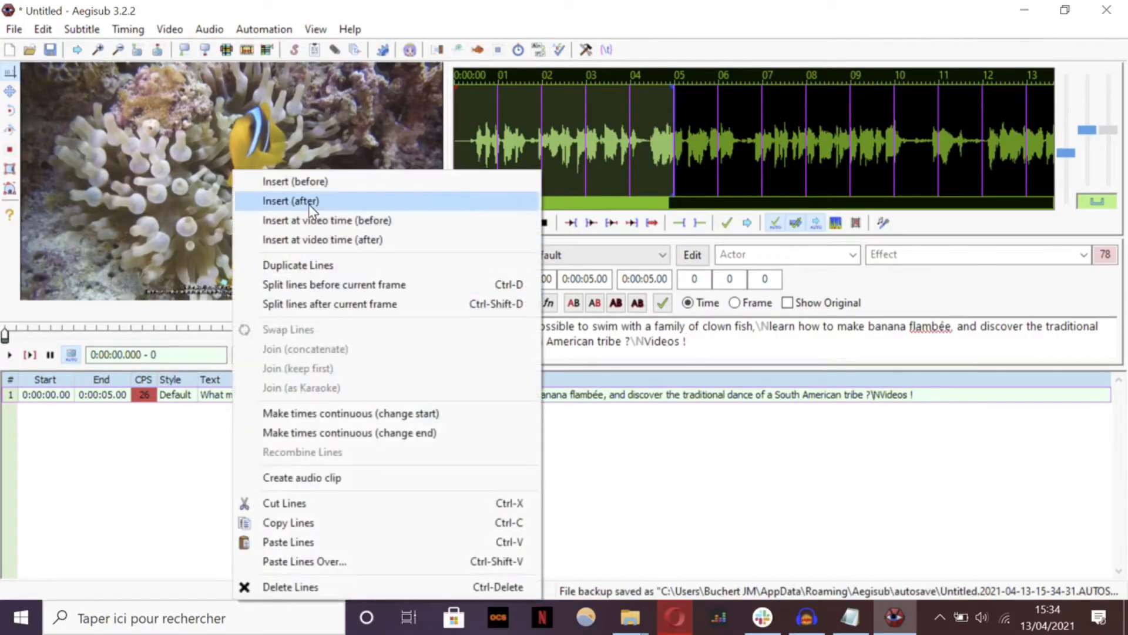
{"action": "left_click", "coordinate": [309, 201]}
{"action": "right_click", "coordinate": [241, 409]}
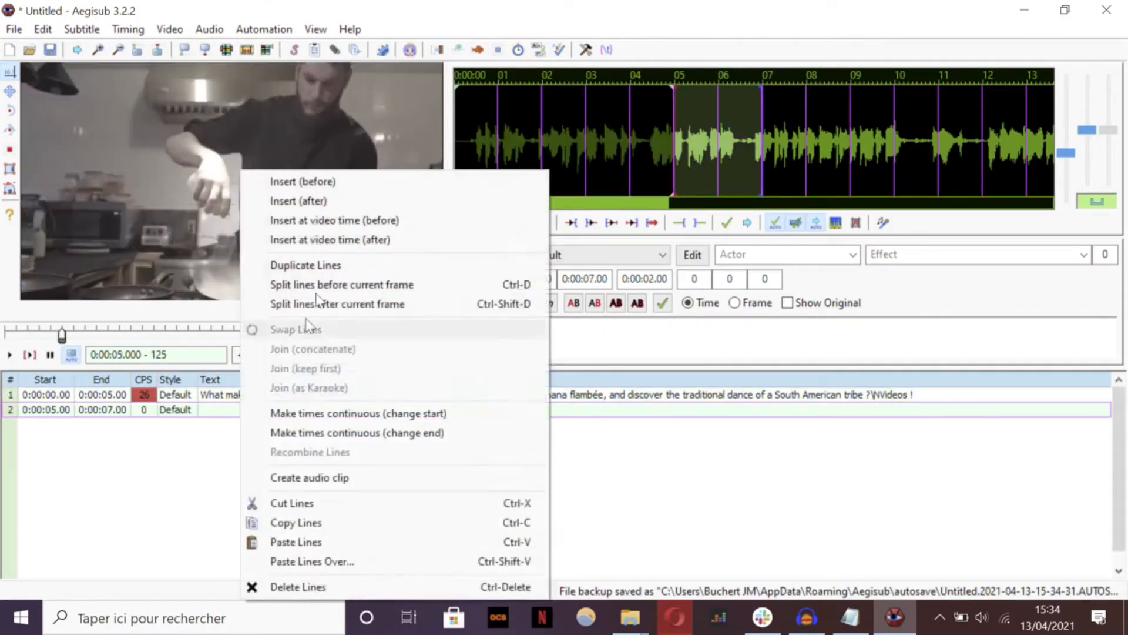
{"action": "left_click", "coordinate": [334, 206]}
{"action": "right_click", "coordinate": [262, 424]}
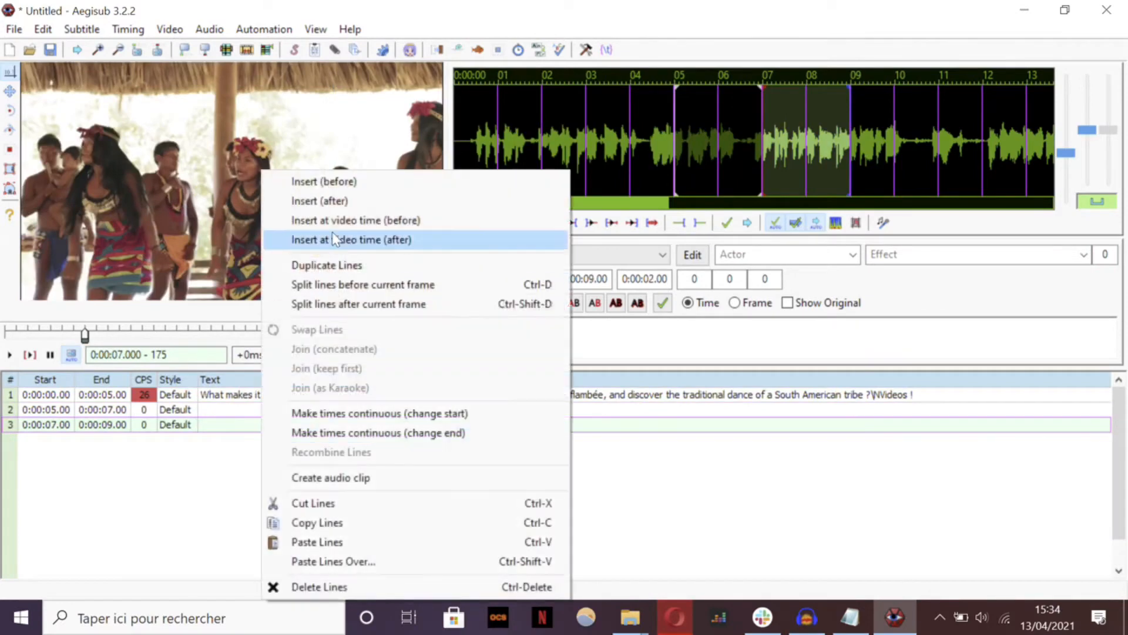
{"action": "left_click", "coordinate": [334, 201]}
Step: Move everything after "clown fish," from the first subtitle line into the second line
{"action": "left_click", "coordinate": [315, 395]}
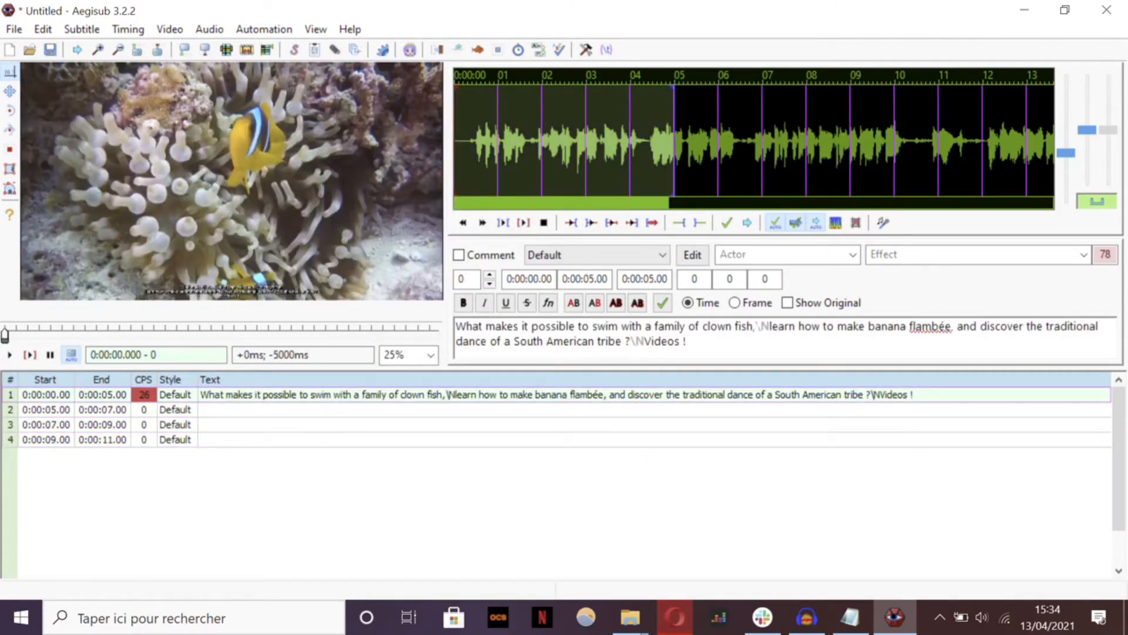
{"action": "left_click_drag", "start_coordinate": [756, 326], "coordinate": [688, 342]}
{"action": "key", "text": "ctrl+c"}
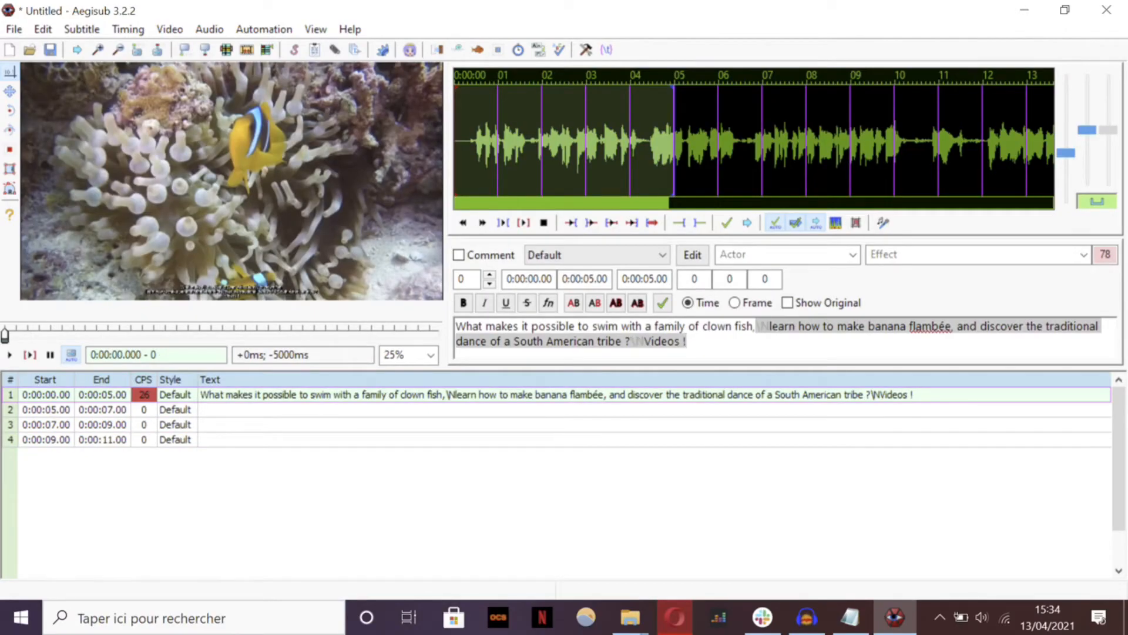
{"action": "key", "text": "BackSpace"}
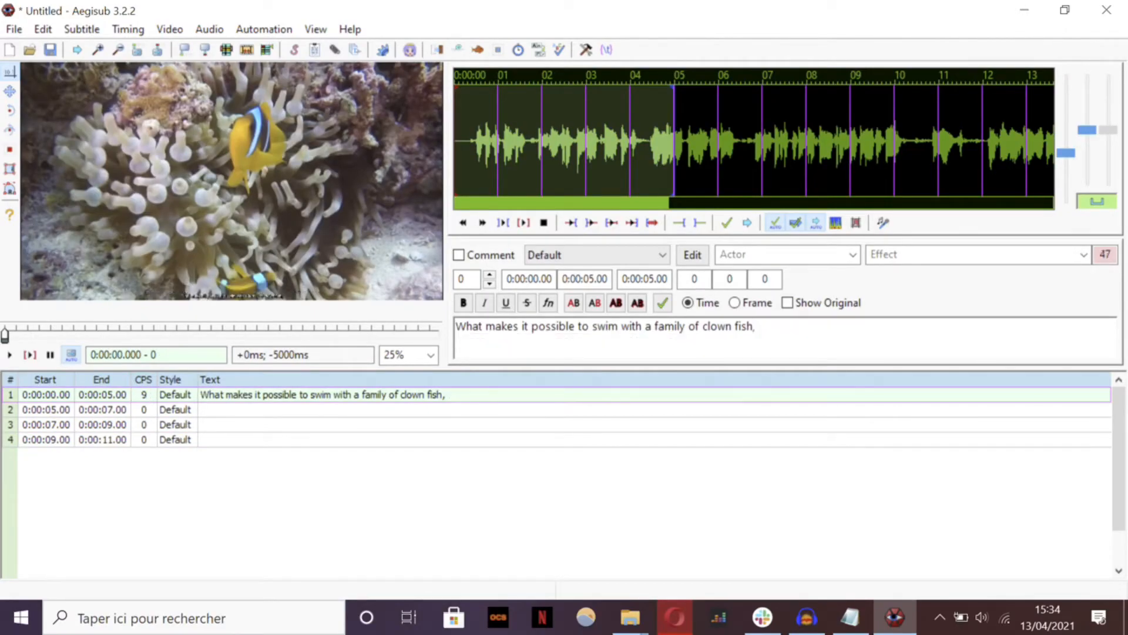
{"action": "left_click", "coordinate": [451, 412]}
{"action": "key", "text": "ctrl+v"}
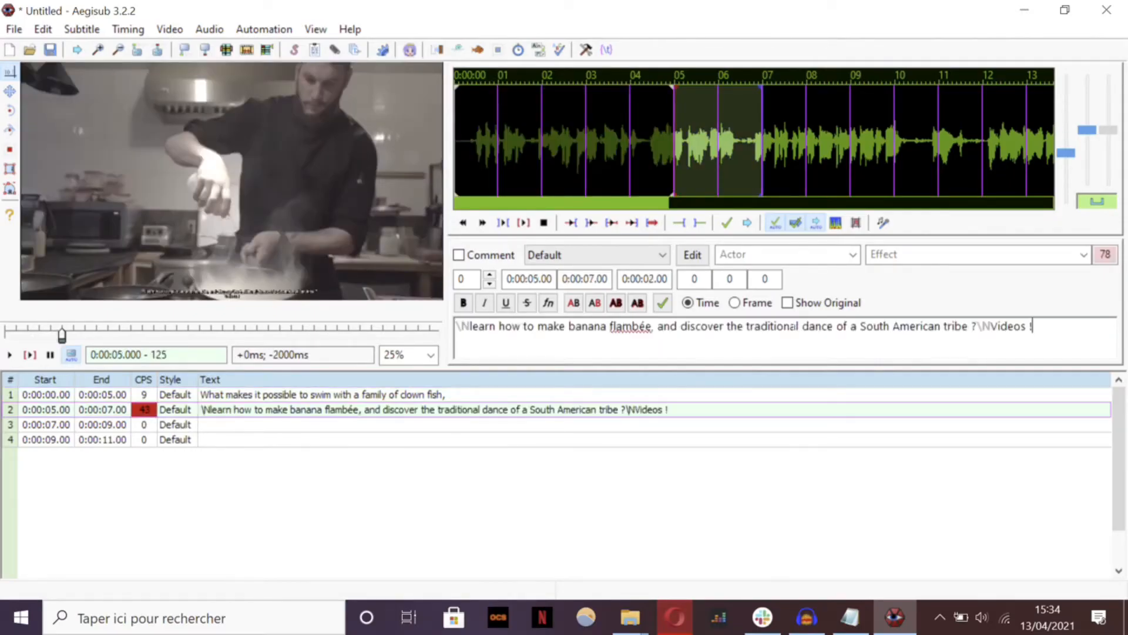
Step: Move "dance of a South American tribe ?\NVideos !" from the second subtitle line into the third line
{"action": "left_click_drag", "start_coordinate": [803, 326], "coordinate": [1070, 323]}
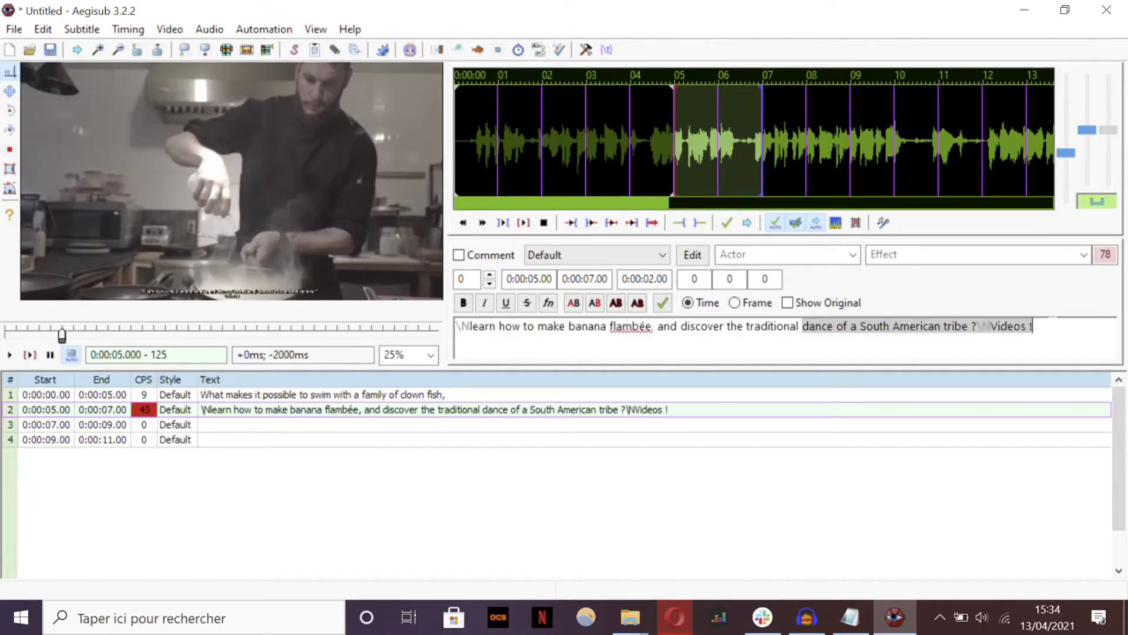
{"action": "key", "text": "ctrl+x"}
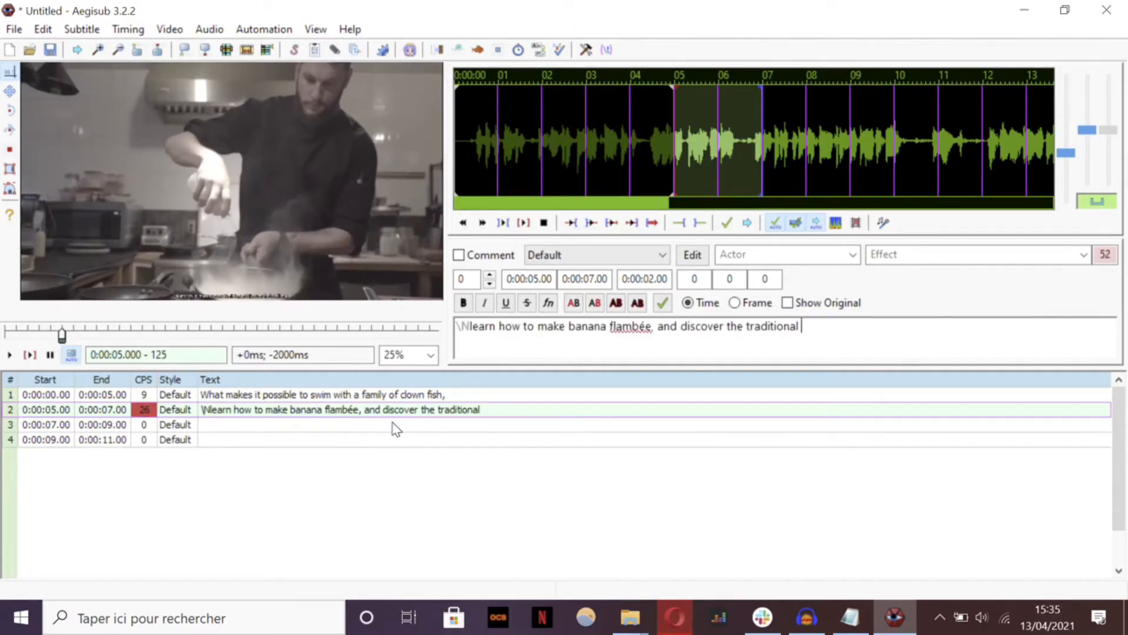
{"action": "left_click", "coordinate": [383, 429]}
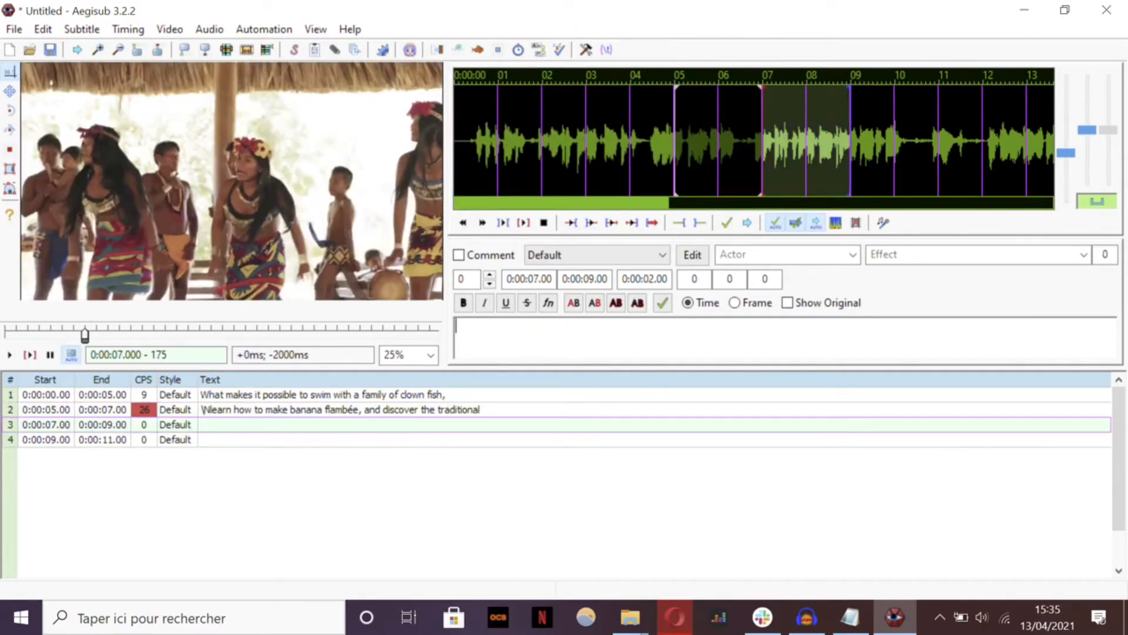
{"action": "key", "text": "ctrl+v"}
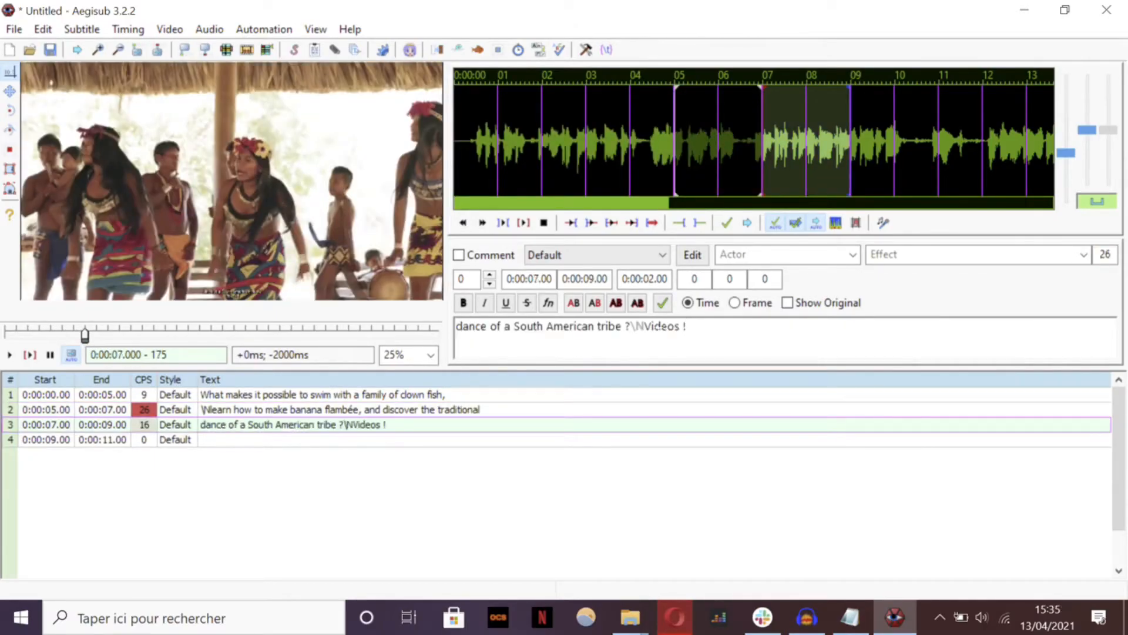
Step: Move "Videos !" from the third subtitle line into the fourth line and remove the stray leading N
{"action": "left_click_drag", "start_coordinate": [637, 326], "coordinate": [688, 326]}
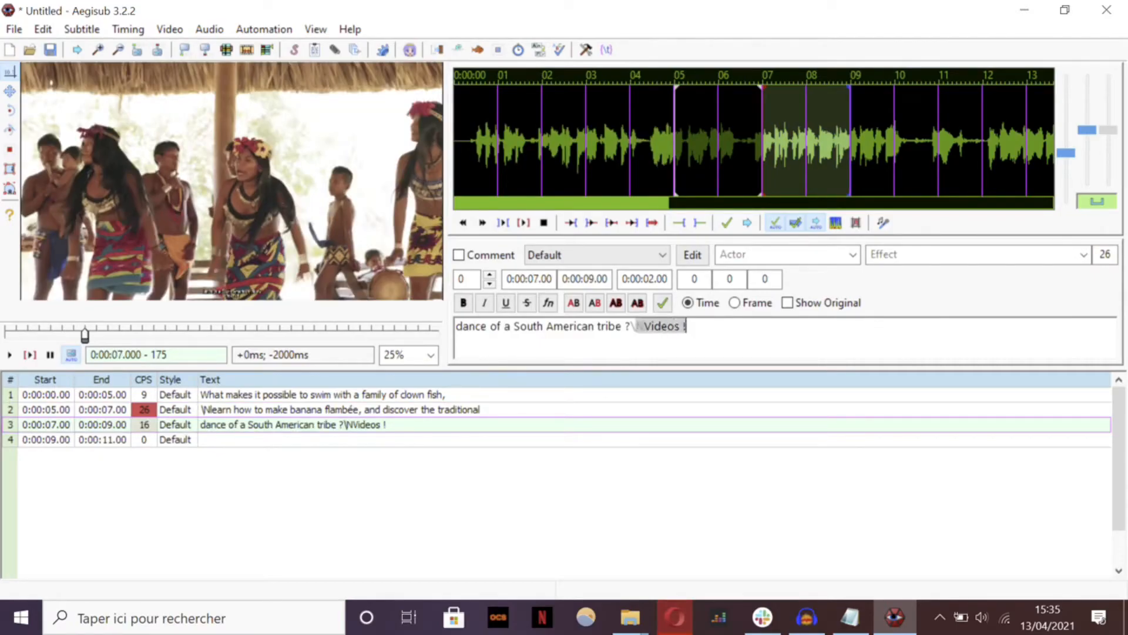
{"action": "key", "text": "ctrl+x"}
{"action": "left_click", "coordinate": [339, 443]}
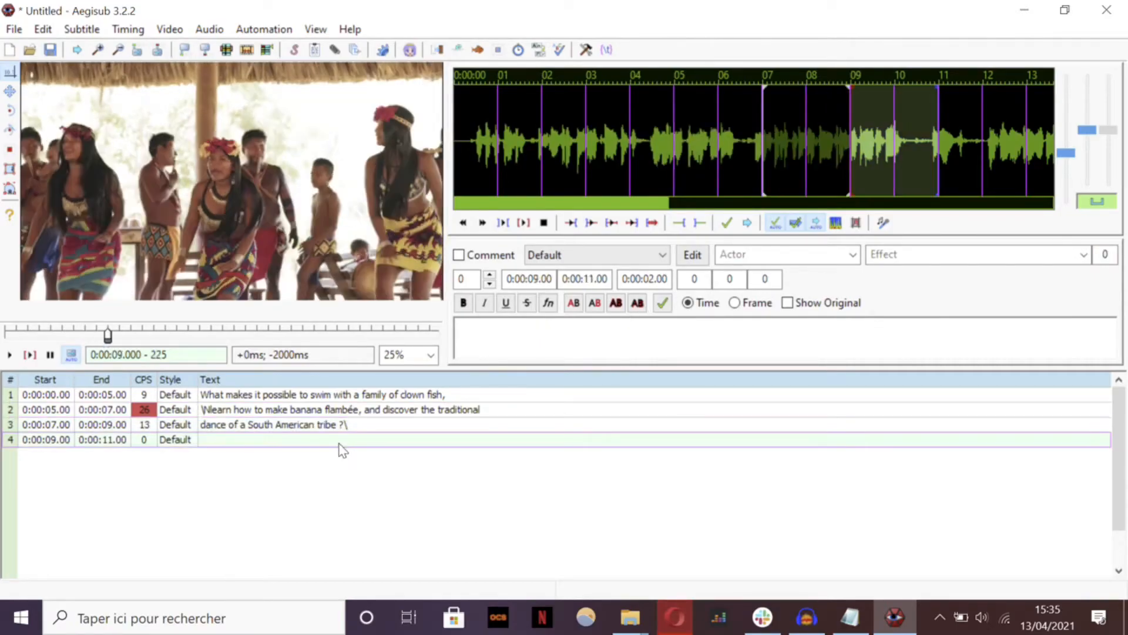
{"action": "key", "text": "ctrl+v"}
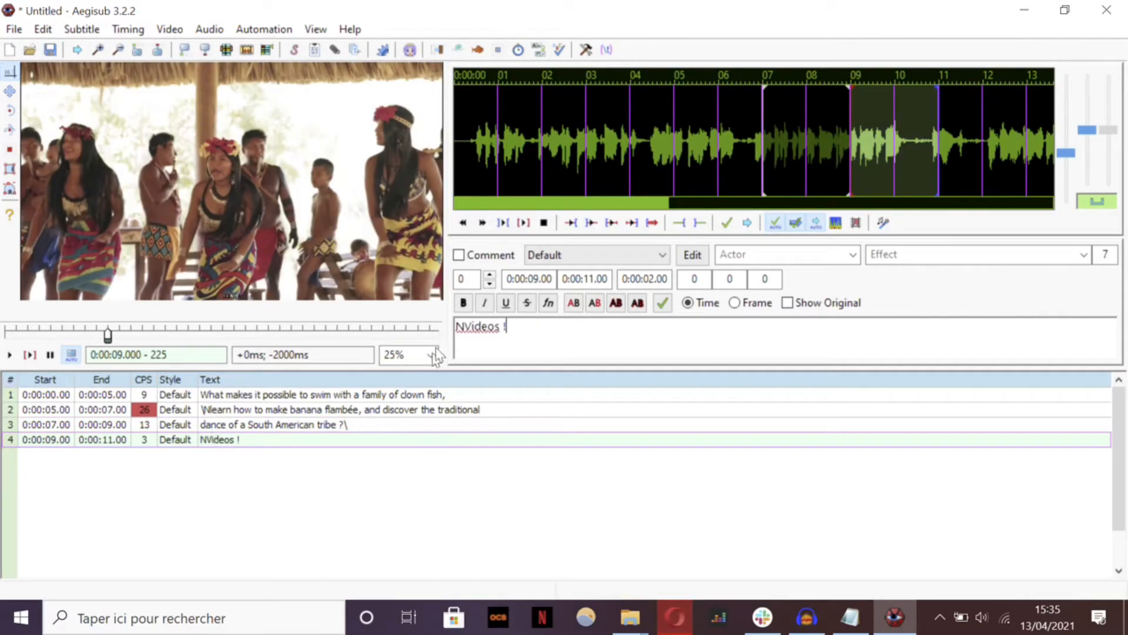
{"action": "key", "text": "Delete"}
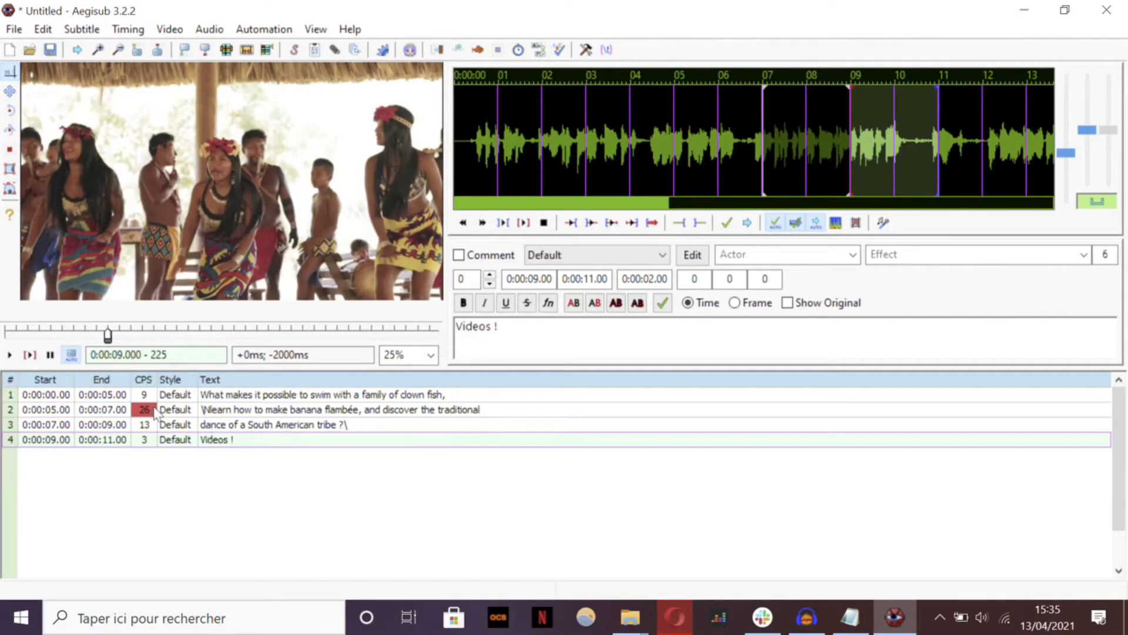
Step: Set the start of the "What makes it possible to swim" subtitle to 0:00:00.04 on the audio waveform
{"action": "left_click", "coordinate": [146, 410]}
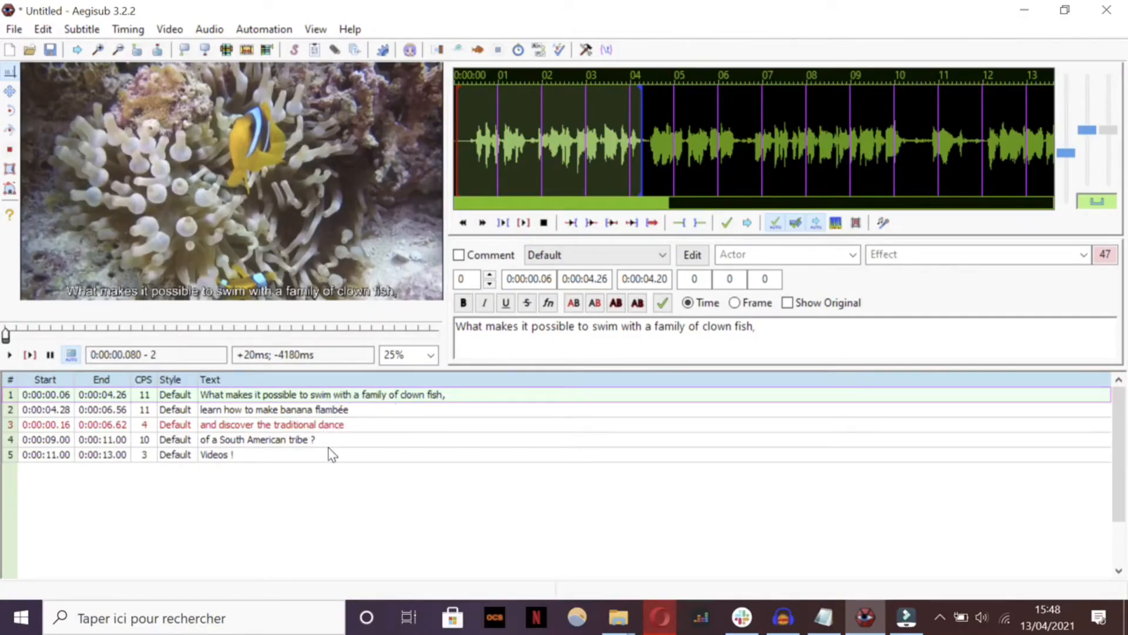
{"action": "left_click", "coordinate": [335, 410]}
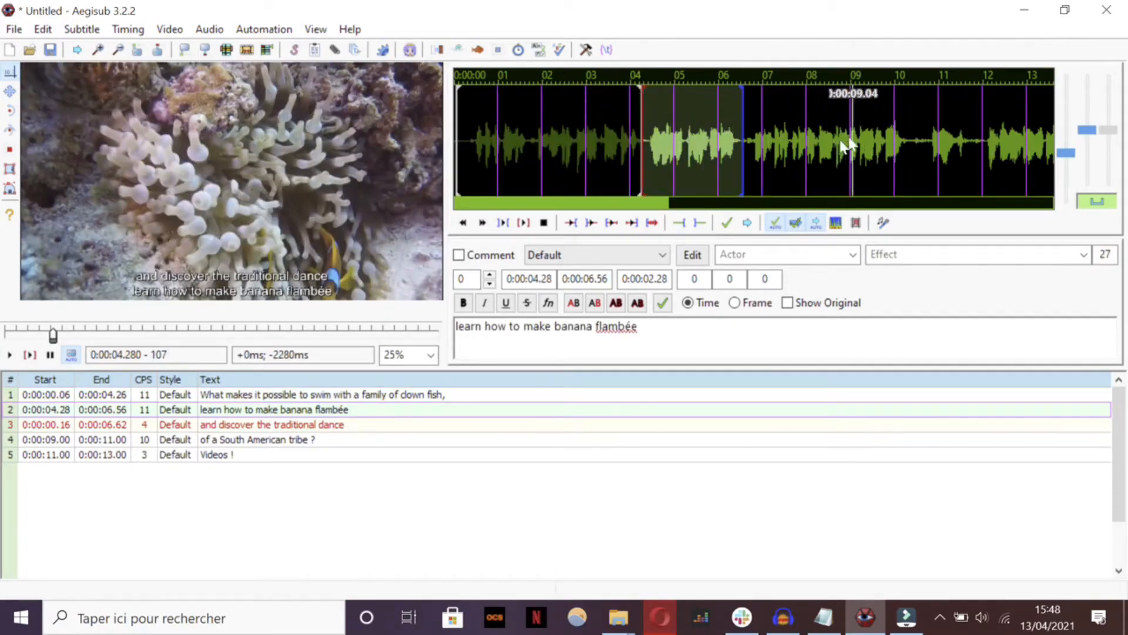
{"action": "left_click", "coordinate": [324, 394]}
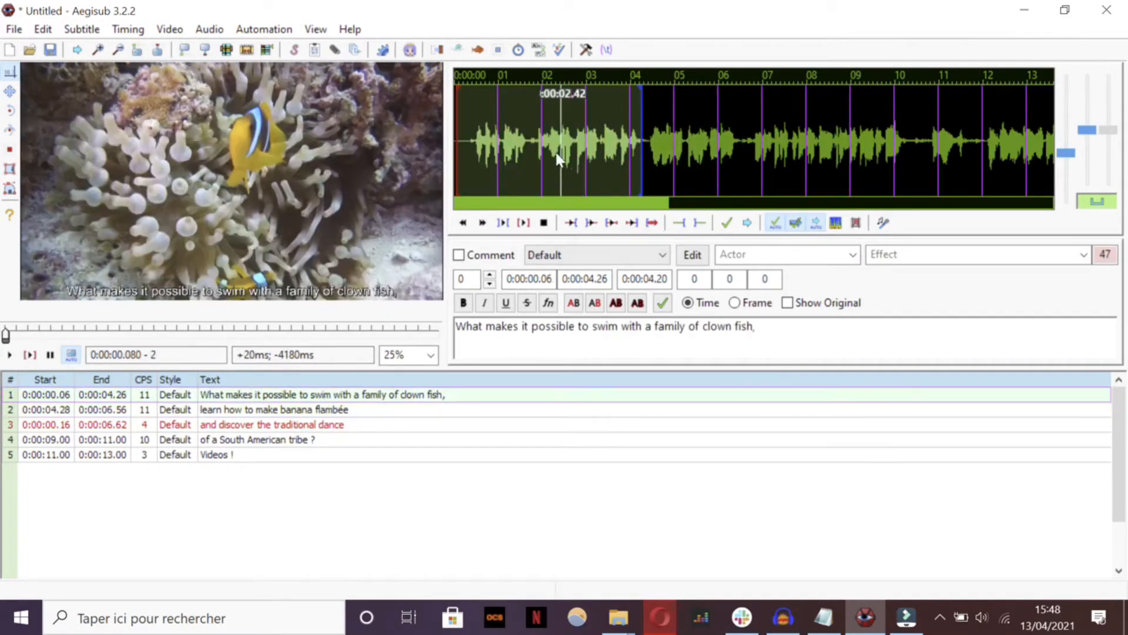
{"action": "left_click", "coordinate": [463, 143]}
{"action": "left_click", "coordinate": [457, 141]}
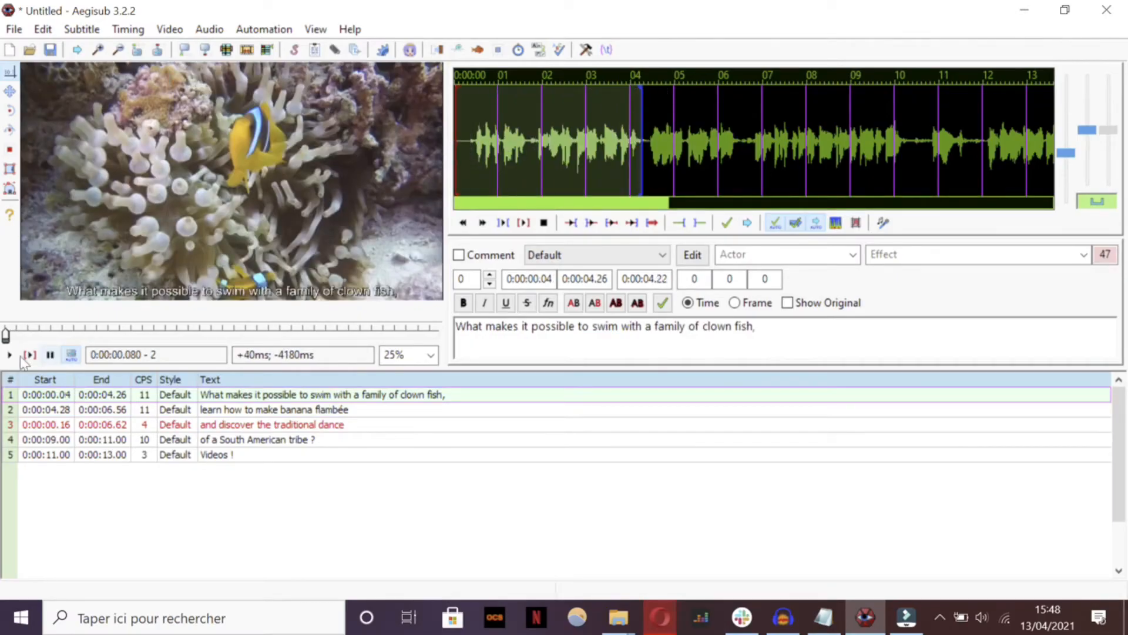
Step: Play the video from the beginning to check the timing of the first subtitle
{"action": "left_click", "coordinate": [3, 338]}
{"action": "left_click", "coordinate": [8, 355]}
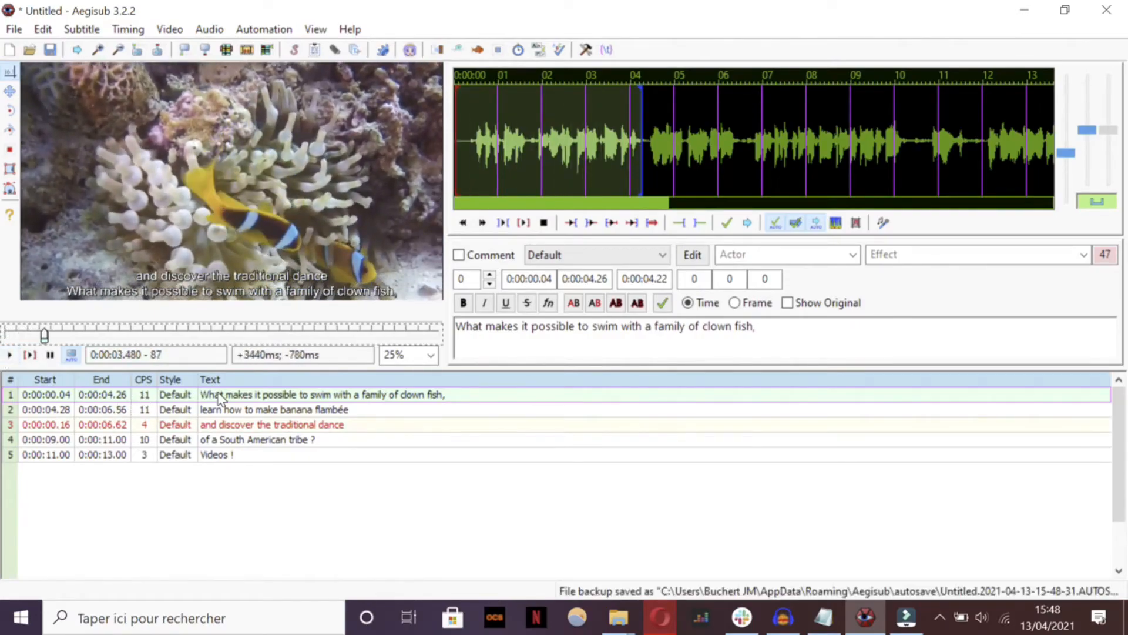
{"action": "left_click", "coordinate": [218, 394]}
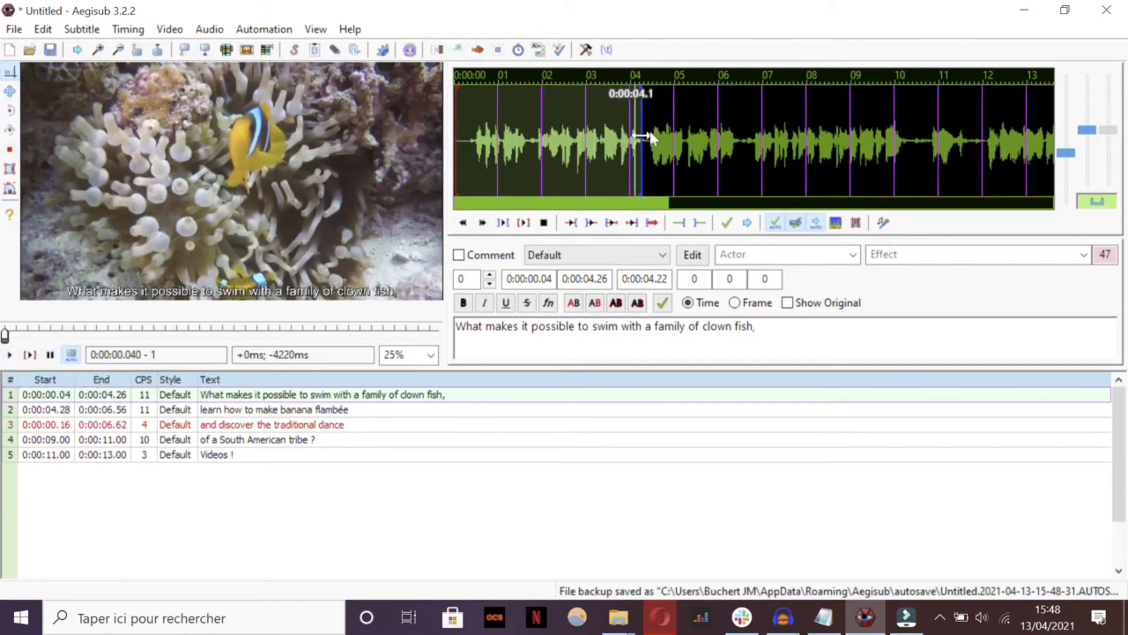
{"action": "left_click", "coordinate": [8, 356]}
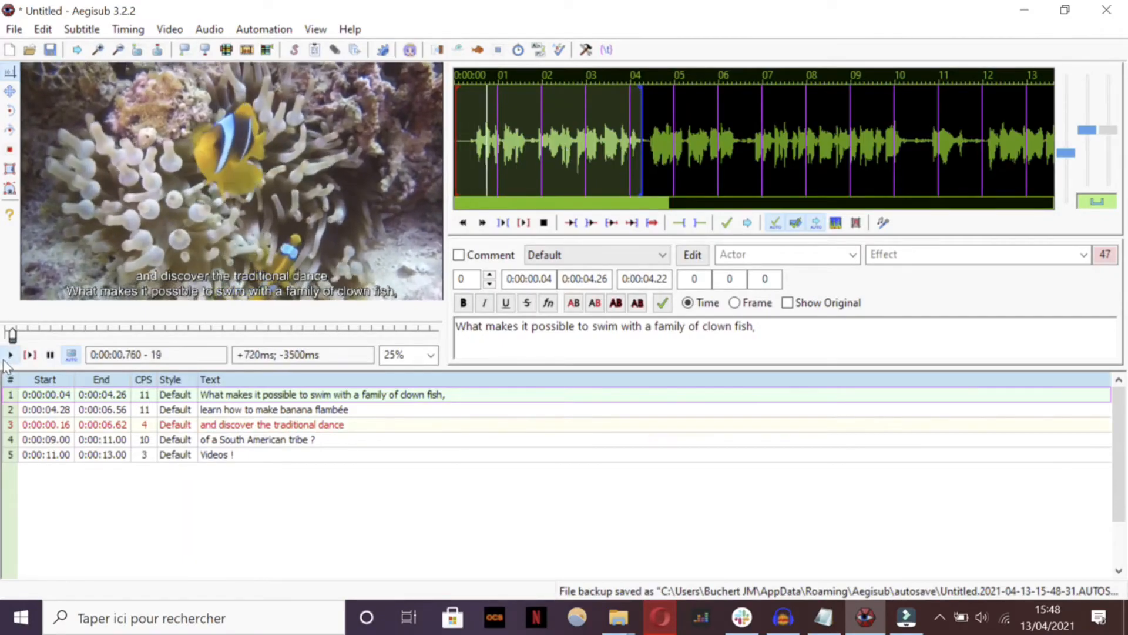
Step: Retime the "and discover the traditional dance" subtitle on the waveform to run from 0:00:06.58 to 0:00:10.28
{"action": "left_click", "coordinate": [272, 428]}
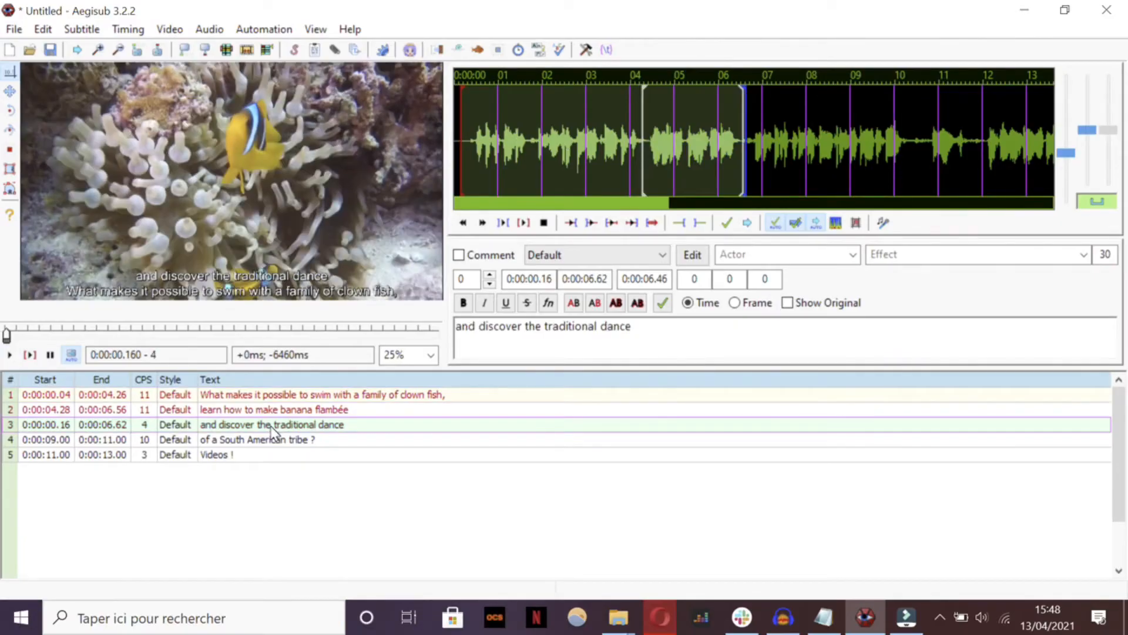
{"action": "mouse_move", "coordinate": [462, 117]}
{"action": "left_mouse_down"}
{"action": "mouse_move", "coordinate": [839, 134]}
{"action": "mouse_move", "coordinate": [905, 123]}
{"action": "left_mouse_up"}
Step: Play the "learn how to make banana flambée" subtitle to check its timing, and go to the line after it
{"action": "left_click", "coordinate": [281, 409]}
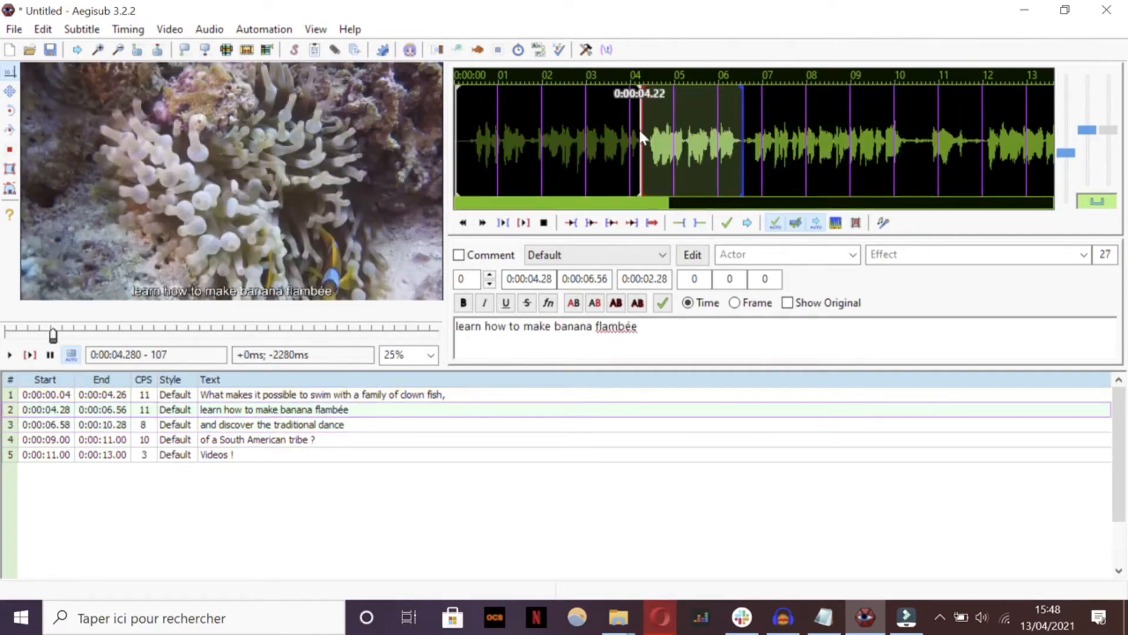
{"action": "left_click", "coordinate": [9, 355]}
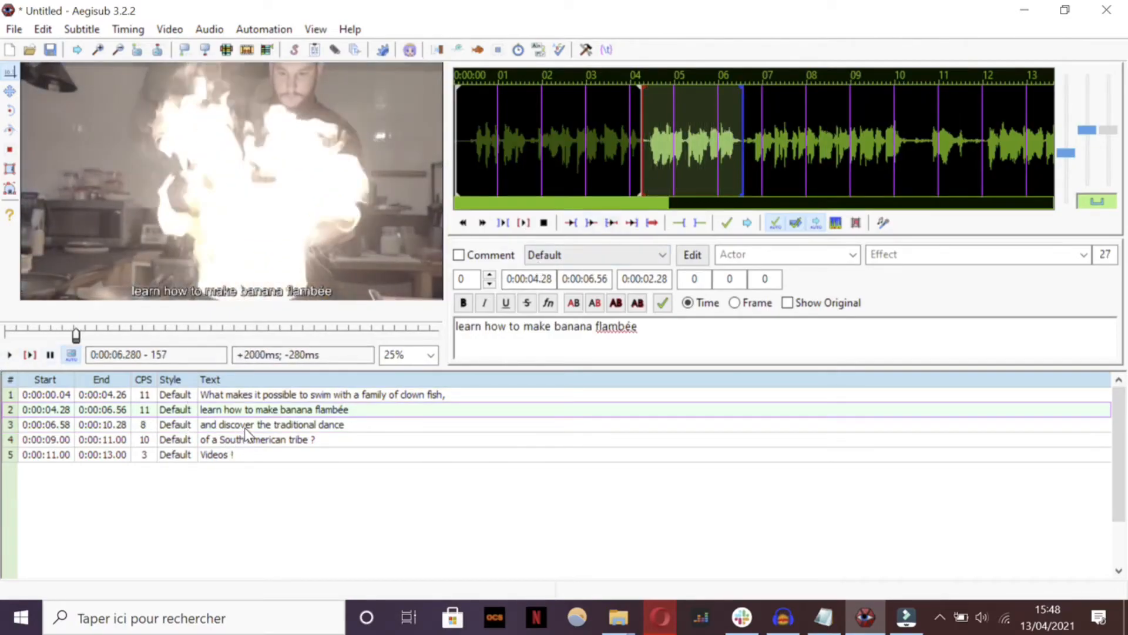
{"action": "left_click", "coordinate": [245, 428]}
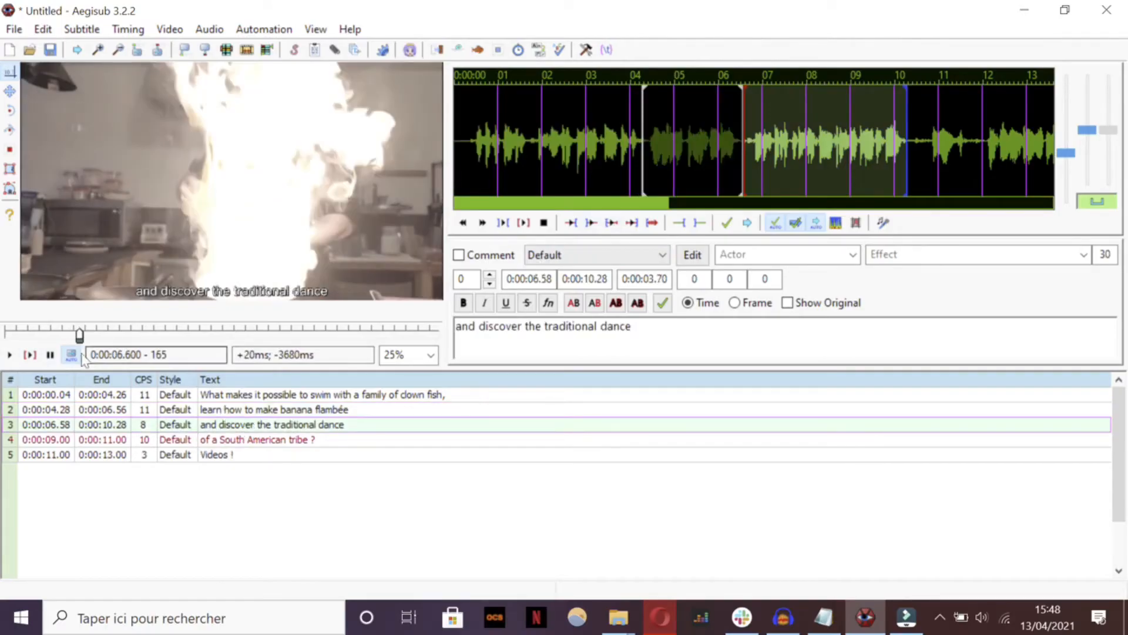
Step: Play the video from the "and discover the traditional dance" subtitle to check its timing, then pause it
{"action": "left_click", "coordinate": [10, 355]}
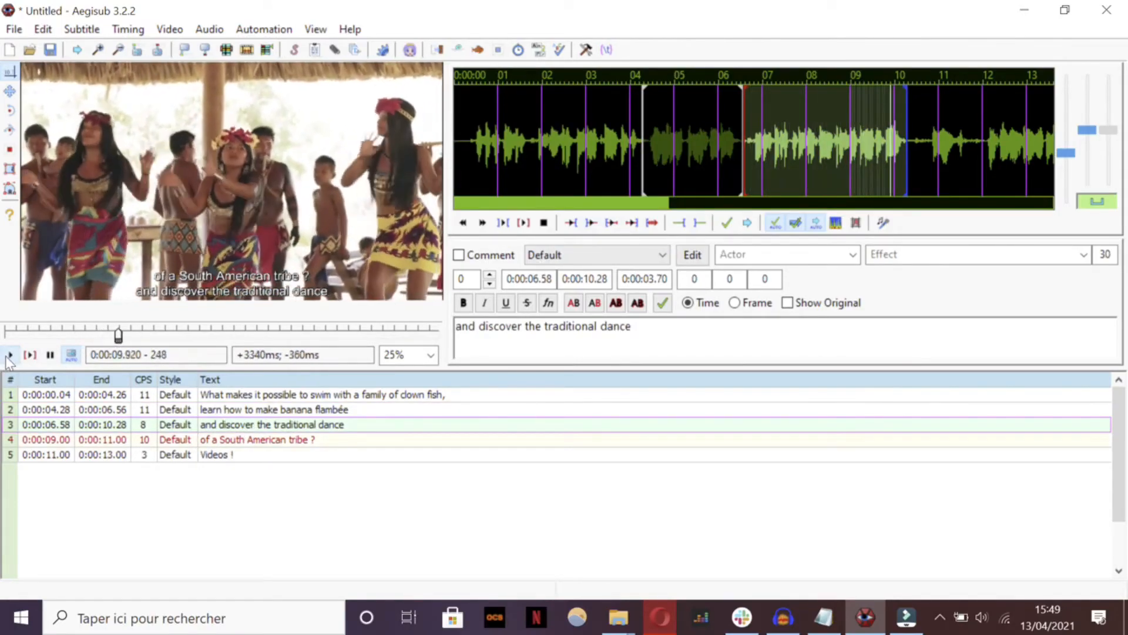
{"action": "left_click", "coordinate": [50, 355]}
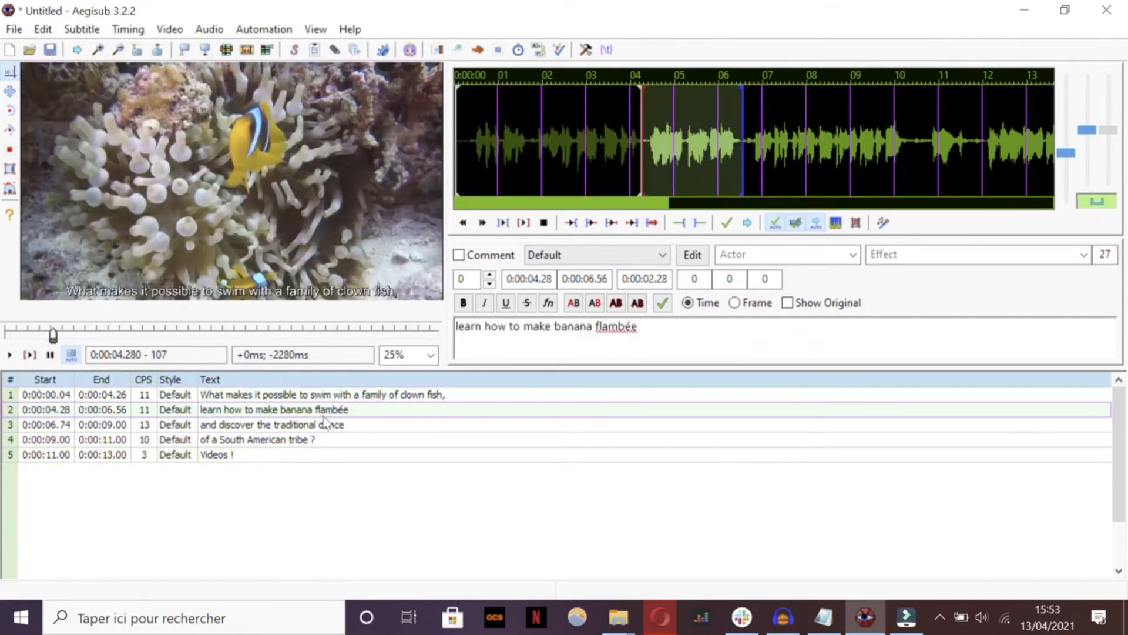
Step: Go through the last three subtitles, from "and discover the traditional dance" to "Videos !", and check their positions on the audio waveform
{"action": "left_click", "coordinate": [325, 424]}
{"action": "left_click", "coordinate": [325, 439]}
{"action": "left_click", "coordinate": [323, 455]}
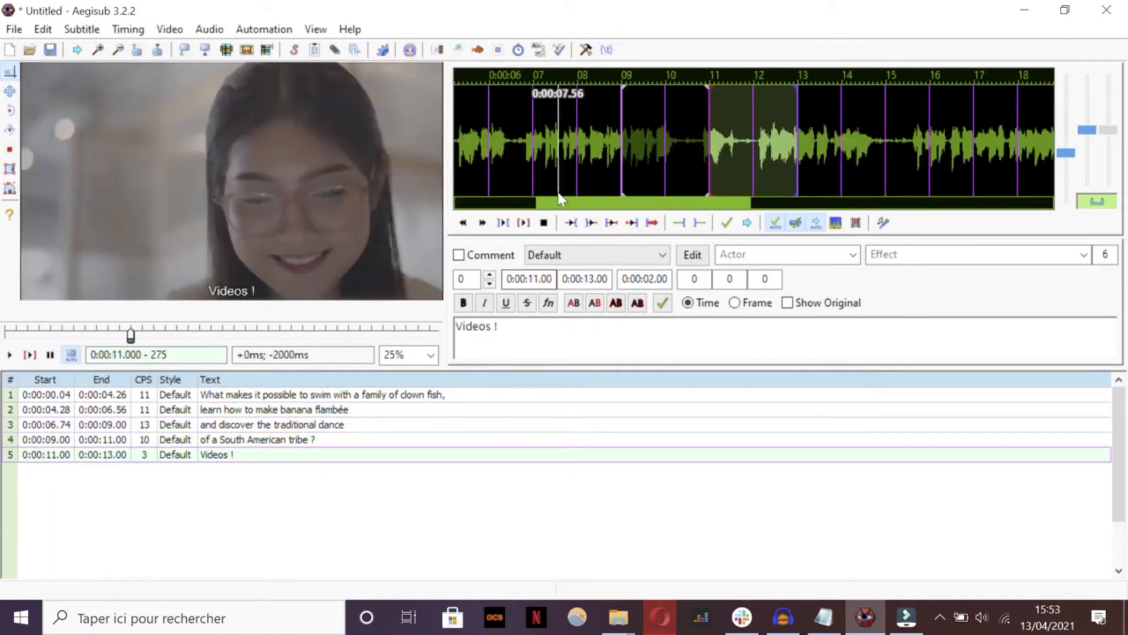
{"action": "mouse_move", "coordinate": [555, 202]}
{"action": "left_mouse_down"}
{"action": "mouse_move", "coordinate": [478, 212]}
{"action": "mouse_move", "coordinate": [578, 201]}
{"action": "left_mouse_up"}
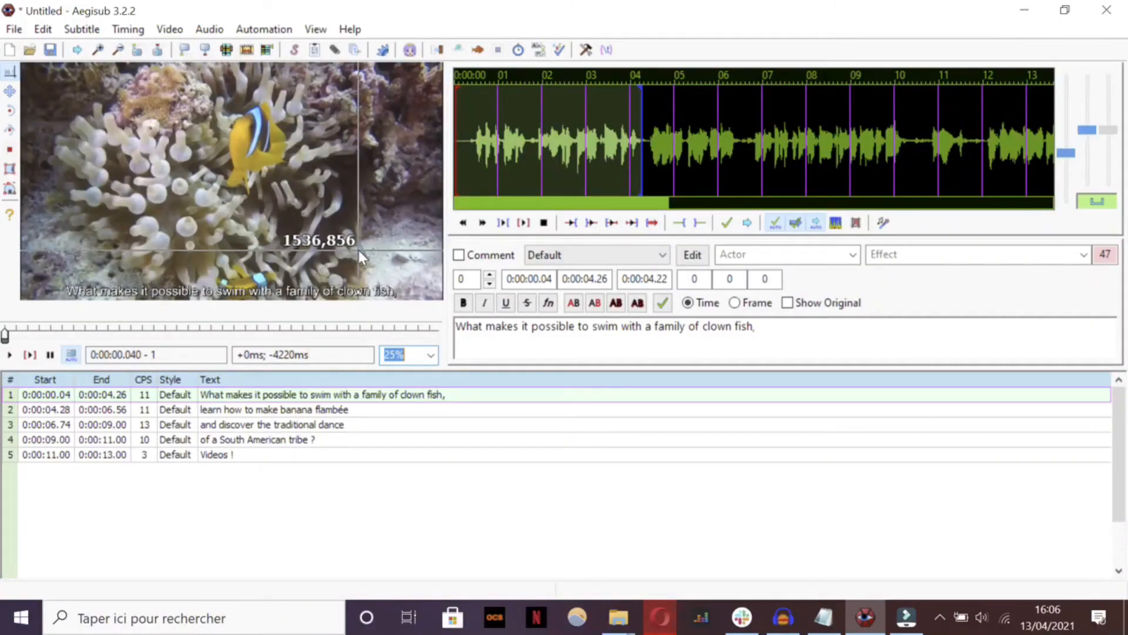
Step: Enlarge the video preview to 50% and open the Default subtitle style for editing
{"action": "left_click", "coordinate": [432, 355]}
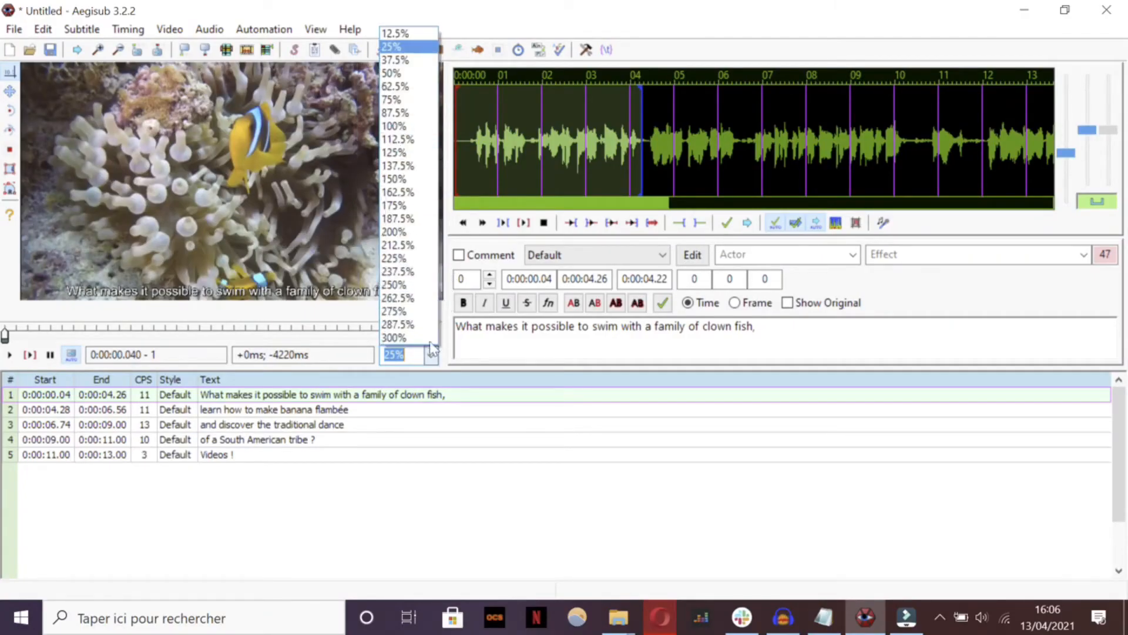
{"action": "left_click", "coordinate": [400, 73]}
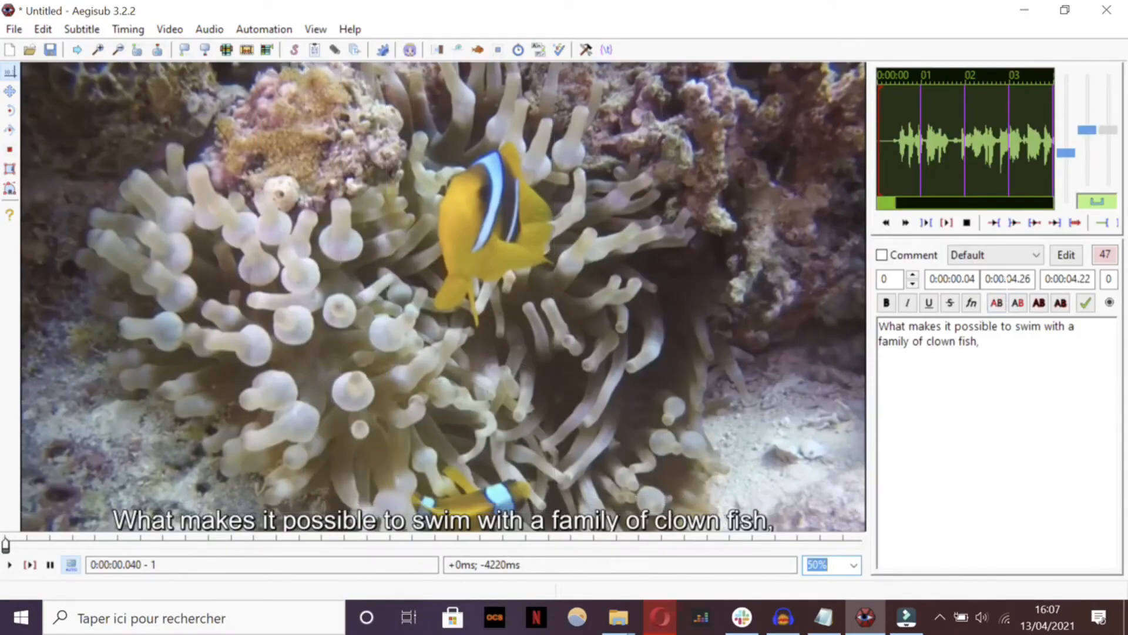
{"action": "left_click", "coordinate": [1073, 256]}
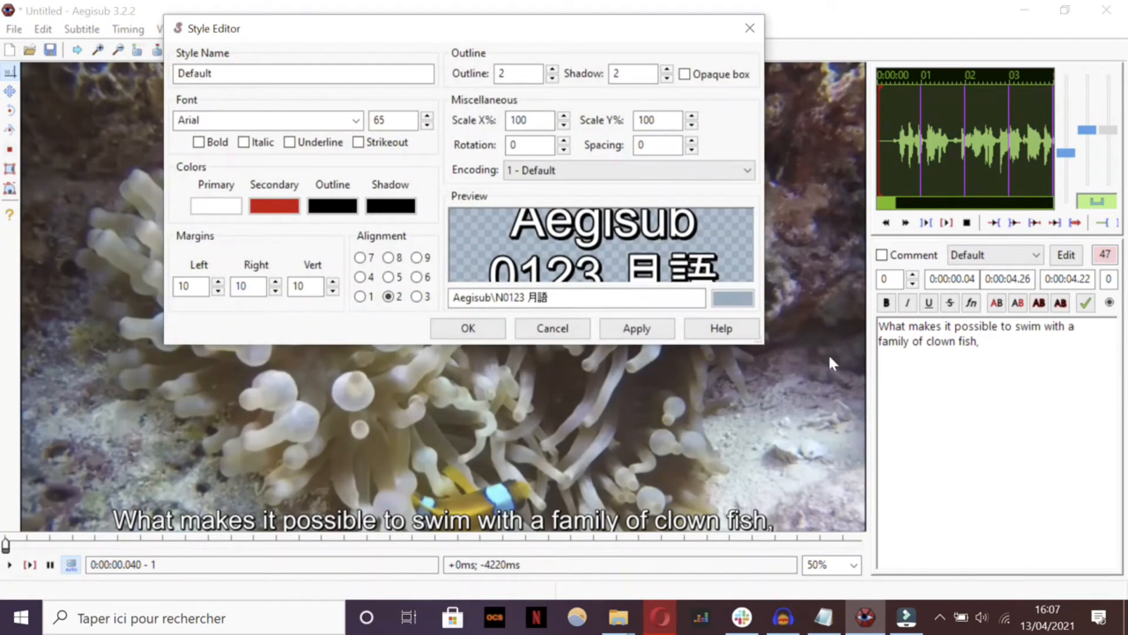
Step: Reduce the Default style's font size to 54 and apply it to the subtitles
{"action": "left_click", "coordinate": [428, 124]}
{"action": "left_click", "coordinate": [427, 124]}
{"action": "left_click", "coordinate": [428, 125]}
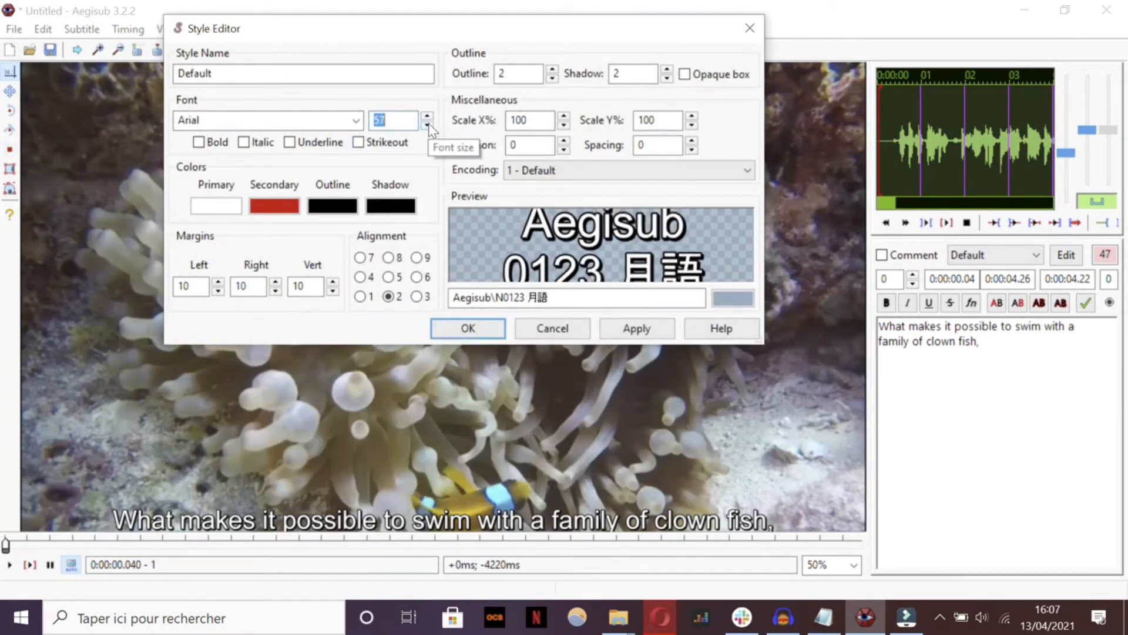
{"action": "left_click", "coordinate": [428, 124]}
{"action": "left_click", "coordinate": [427, 125]}
{"action": "left_click", "coordinate": [428, 125]}
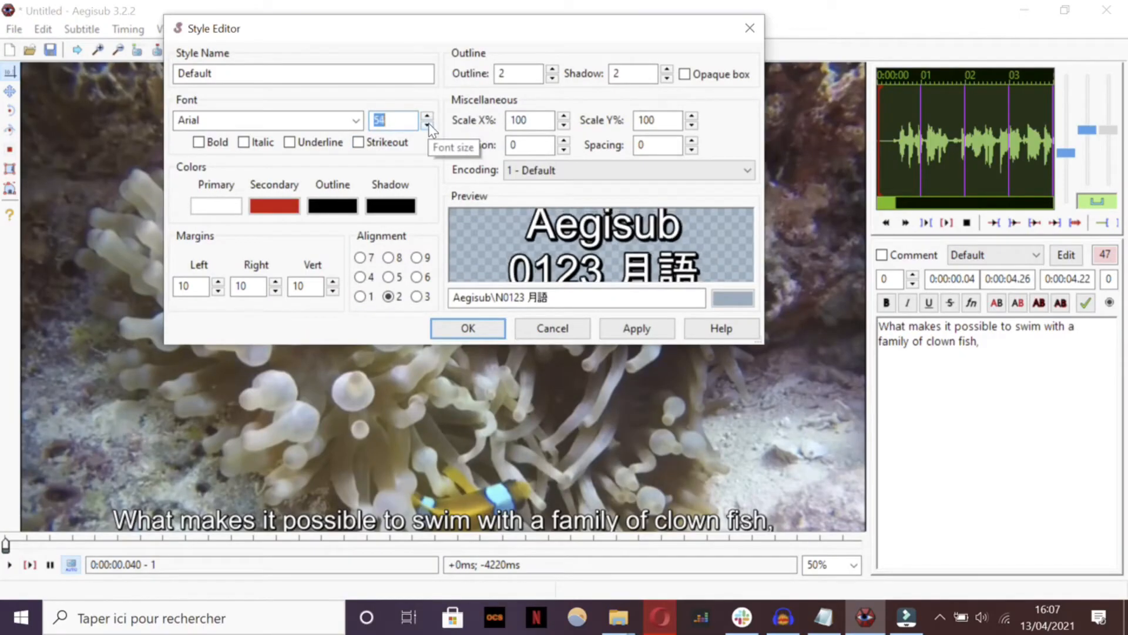
{"action": "left_click", "coordinate": [615, 333]}
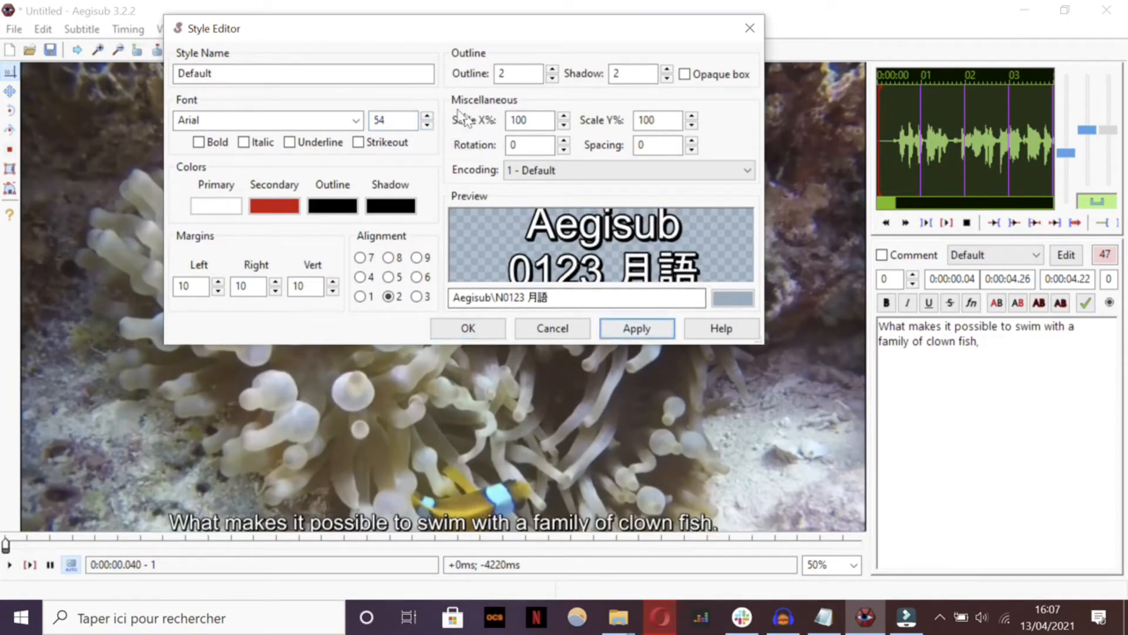
Step: Raise the Default style's font size back to 65 and apply it
{"action": "left_click", "coordinate": [428, 116]}
{"action": "left_click", "coordinate": [428, 116]}
{"action": "left_click", "coordinate": [428, 117]}
{"action": "left_click", "coordinate": [427, 116]}
{"action": "left_click", "coordinate": [428, 116]}
{"action": "left_click", "coordinate": [428, 116]}
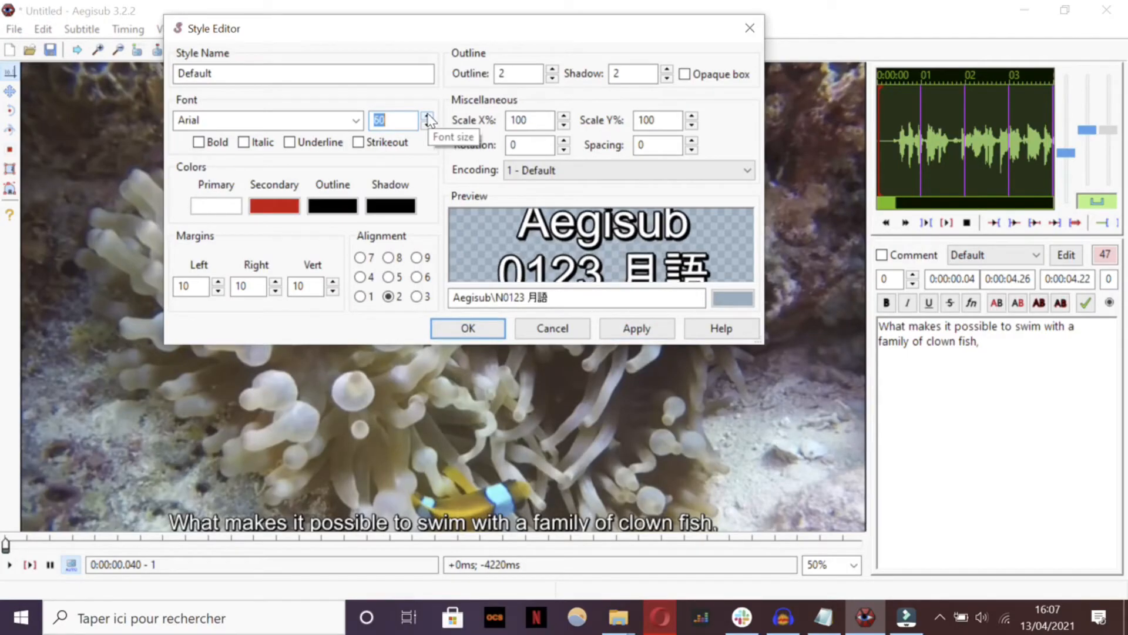
{"action": "left_click", "coordinate": [428, 116]}
{"action": "left_click", "coordinate": [427, 116]}
{"action": "left_click", "coordinate": [428, 116]}
{"action": "left_click", "coordinate": [428, 117]}
{"action": "left_click", "coordinate": [428, 116]}
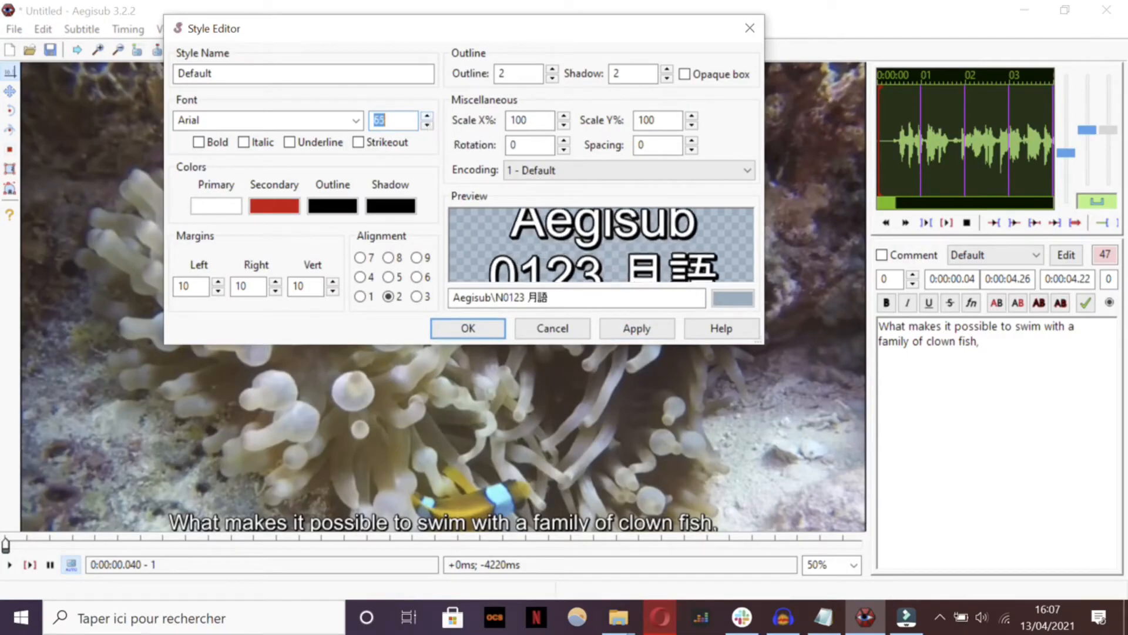
{"action": "left_click", "coordinate": [641, 333]}
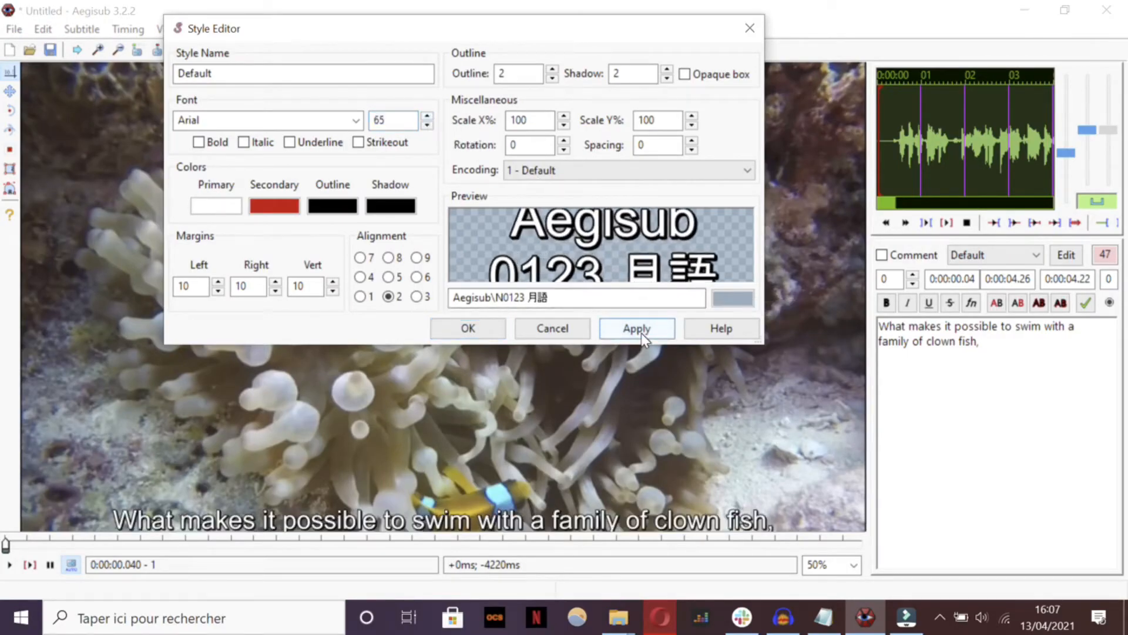
Step: Look through the fonts available for the Default style, keeping Arial
{"action": "left_click", "coordinate": [355, 120]}
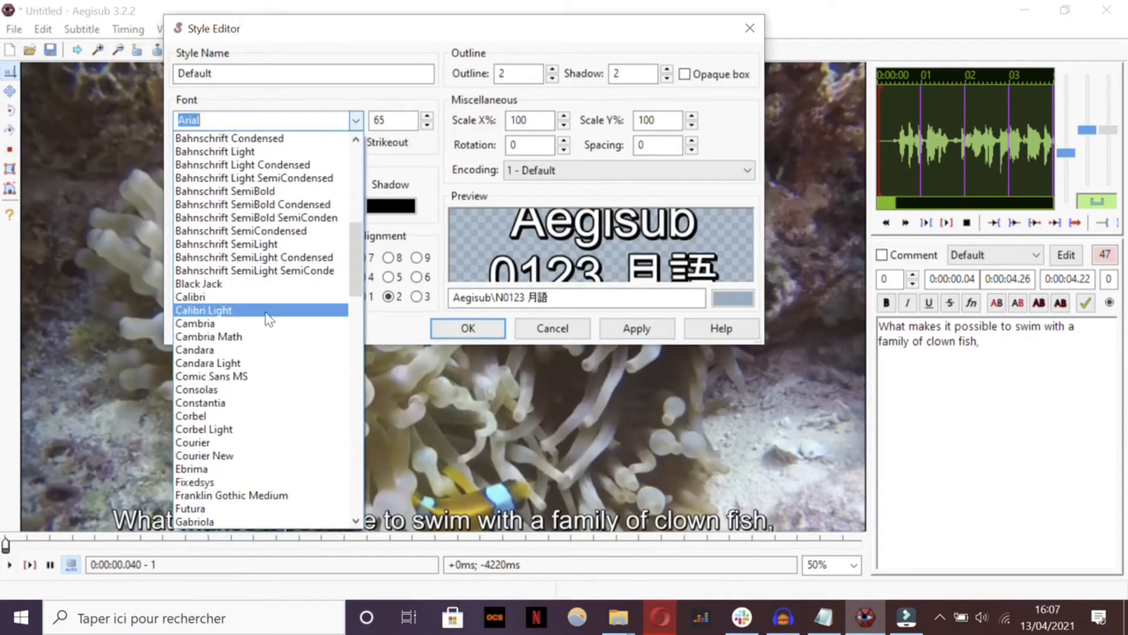
{"action": "scroll", "coordinate": [267, 315], "scroll_direction": "down", "scroll_amount": 3}
{"action": "scroll", "coordinate": [267, 314], "scroll_direction": "down", "scroll_amount": 5}
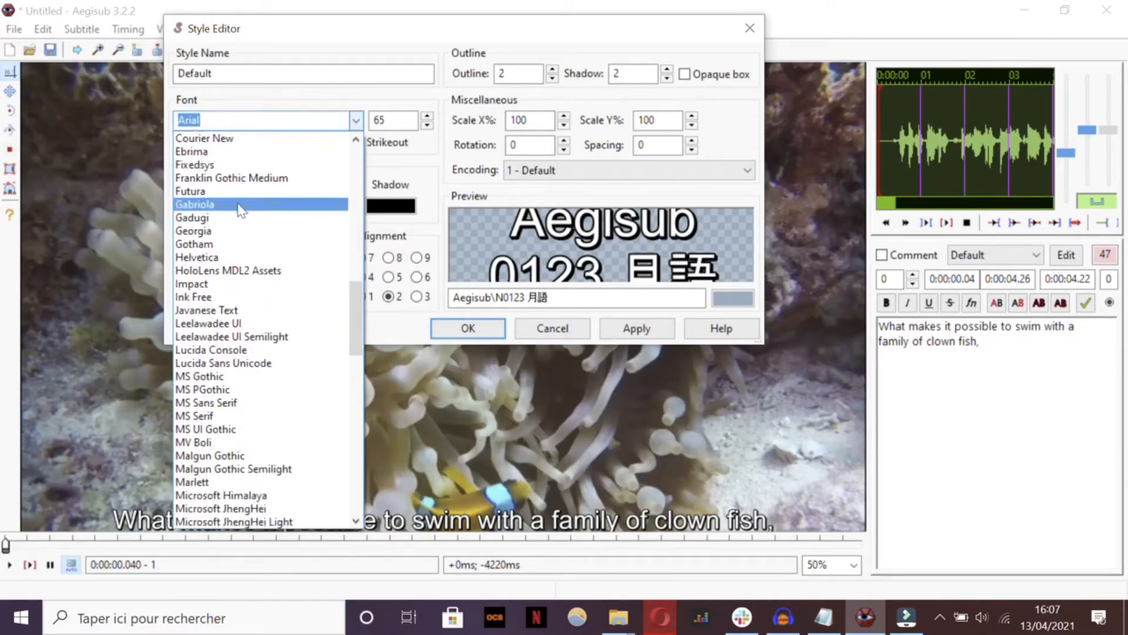
{"action": "scroll", "coordinate": [246, 329], "scroll_direction": "down", "scroll_amount": 4}
{"action": "scroll", "coordinate": [250, 352], "scroll_direction": "down", "scroll_amount": 7}
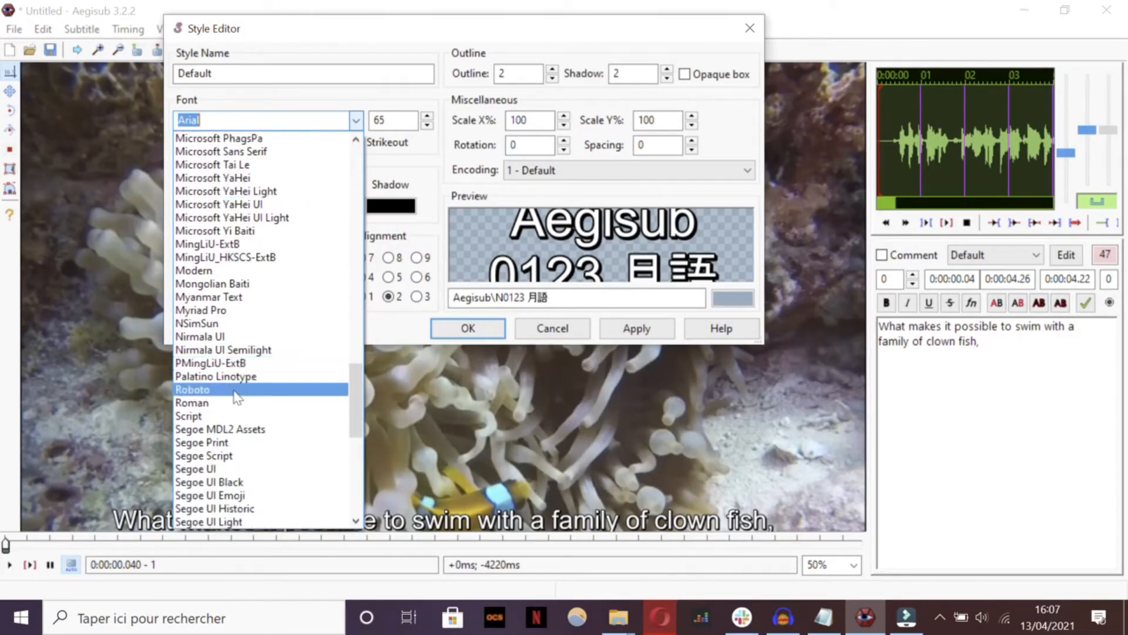
{"action": "left_click", "coordinate": [360, 121]}
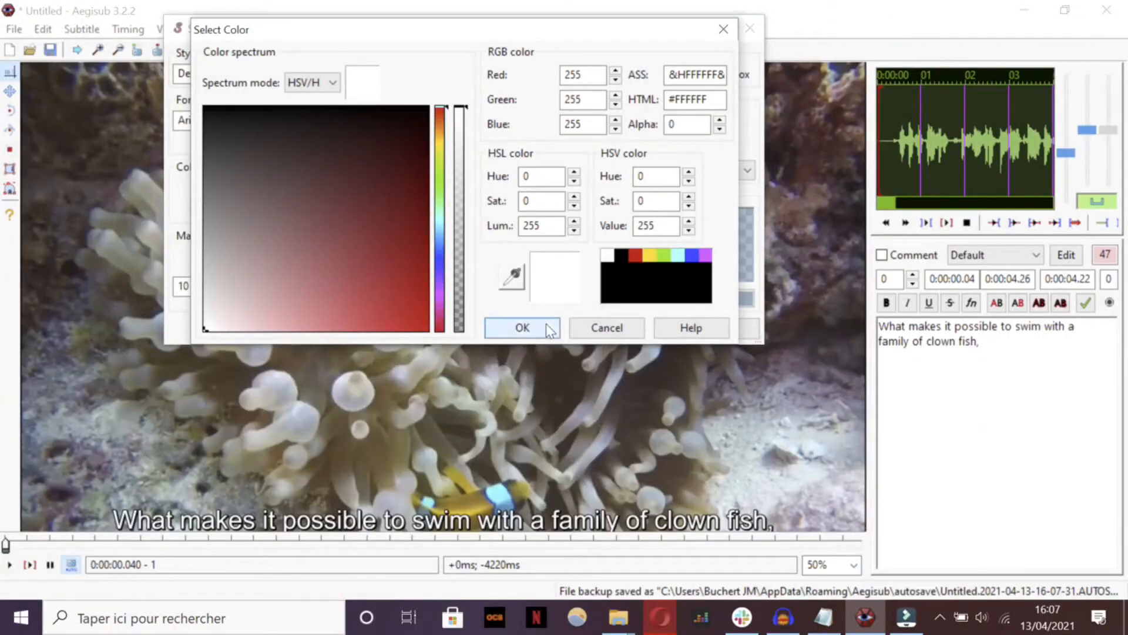
Step: Keep white (#FFFFFF) as the Default style's primary colour, enable the opaque box behind the subtitles, and save the style
{"action": "left_click", "coordinate": [545, 323]}
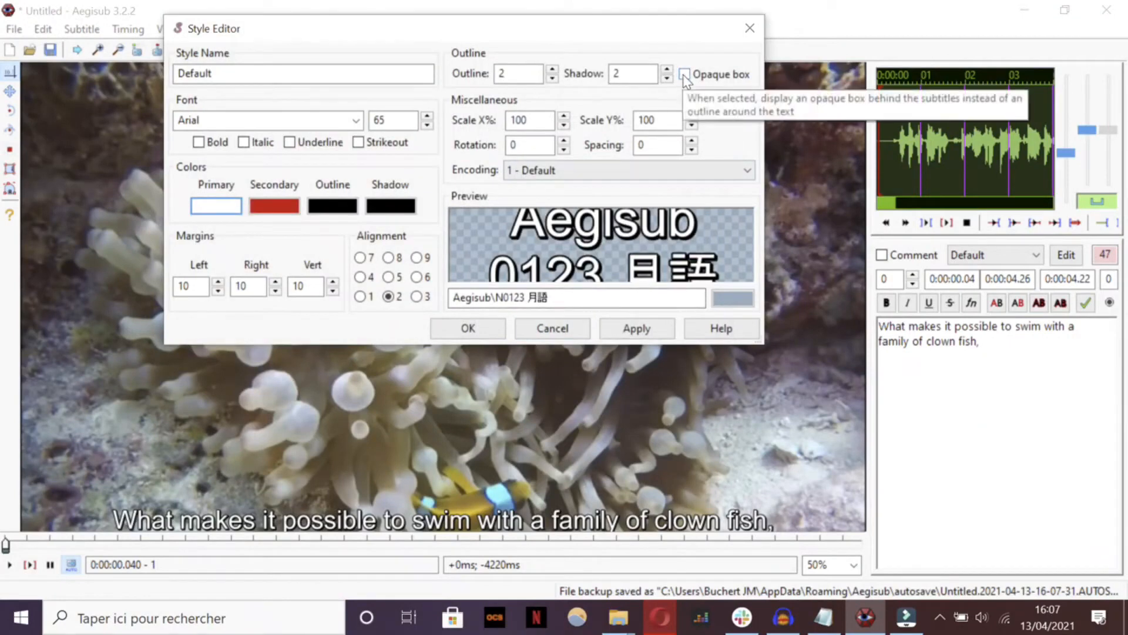
{"action": "left_click", "coordinate": [684, 75]}
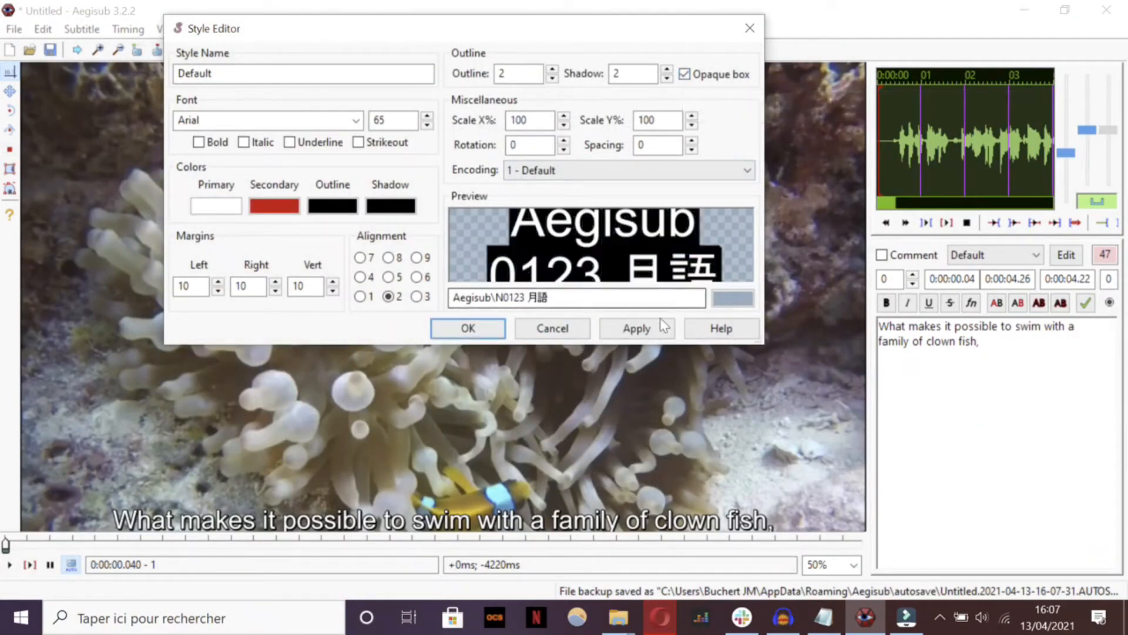
{"action": "left_click", "coordinate": [637, 328]}
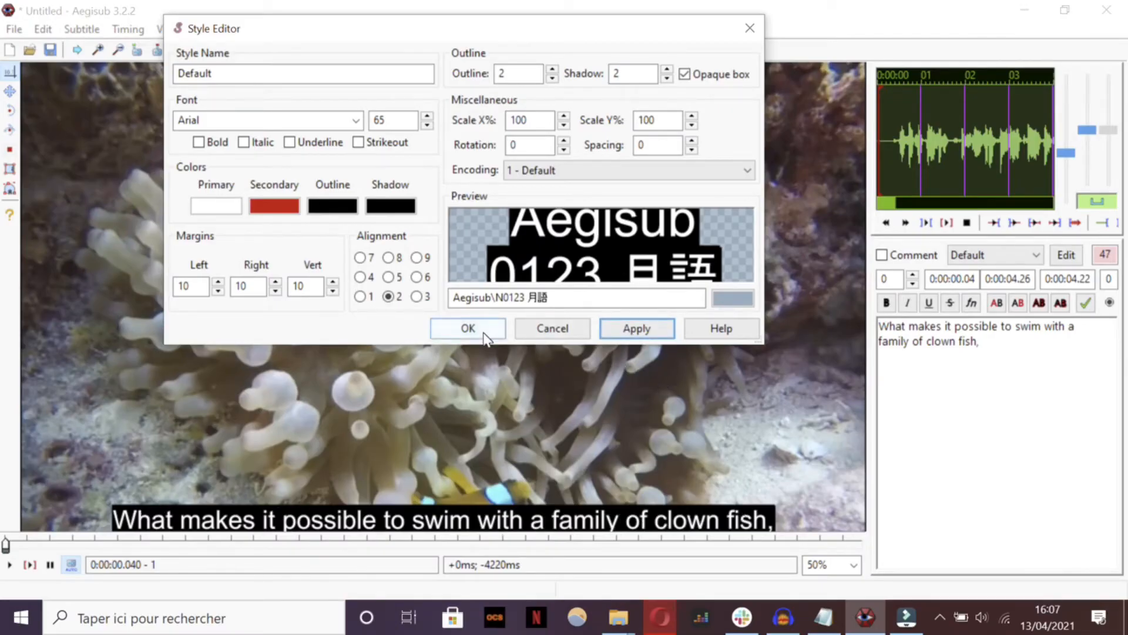
{"action": "left_click", "coordinate": [468, 328]}
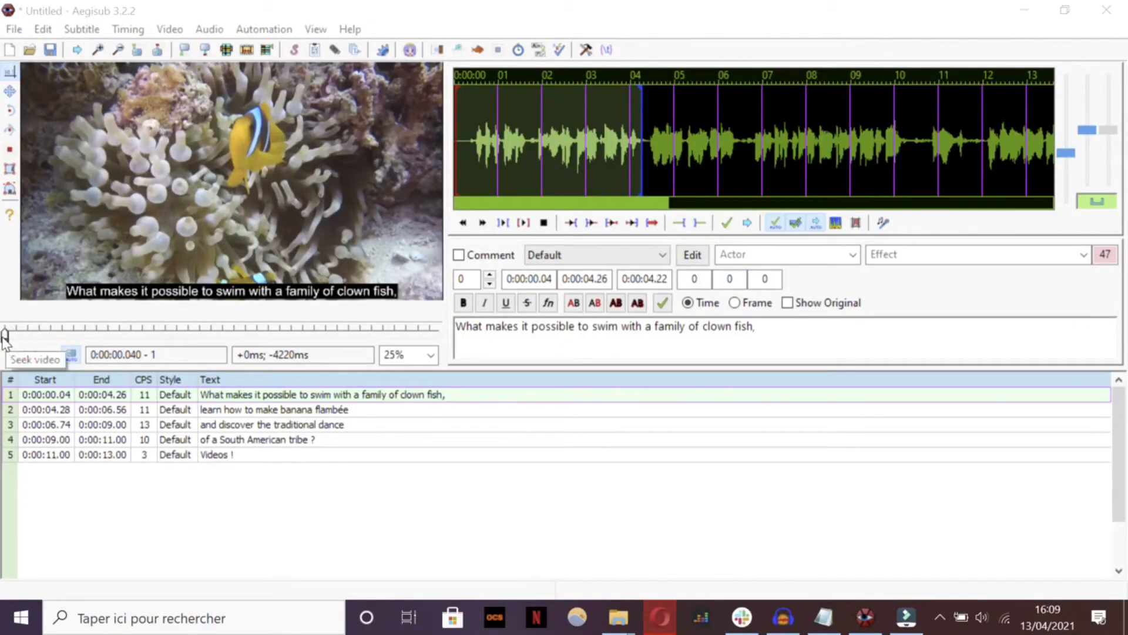
Step: Play the video from the beginning to check how the subtitles look with the opaque box
{"action": "left_click", "coordinate": [9, 355]}
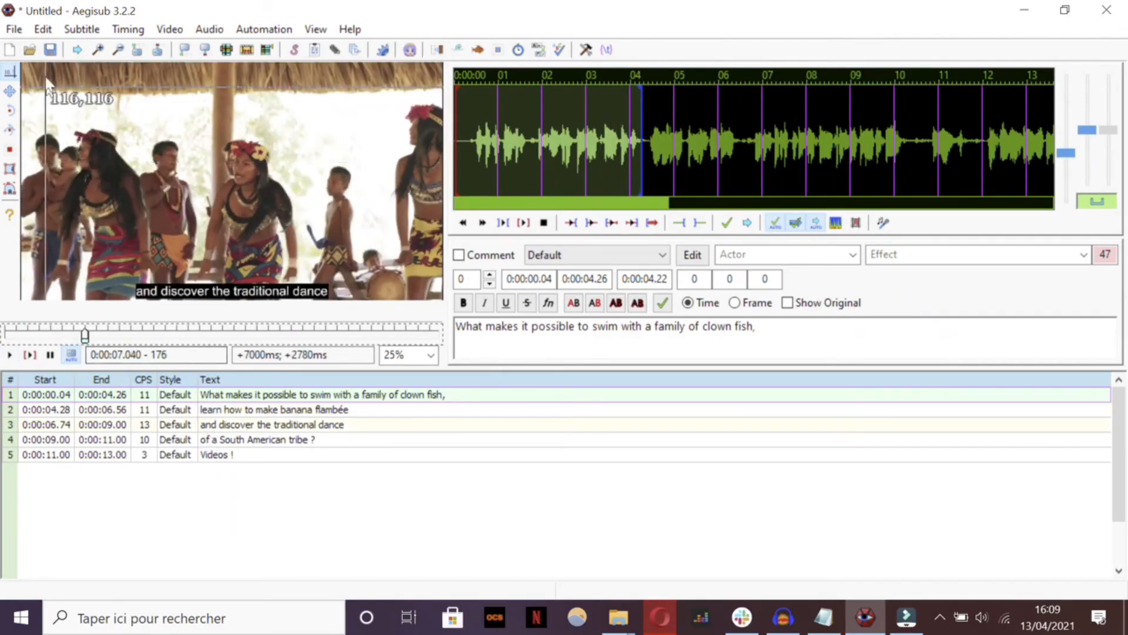
Step: Export the subtitles to the Boulot folder as a SubRip (*.srt) file named "Checksub", without any export filters
{"action": "left_click", "coordinate": [20, 33]}
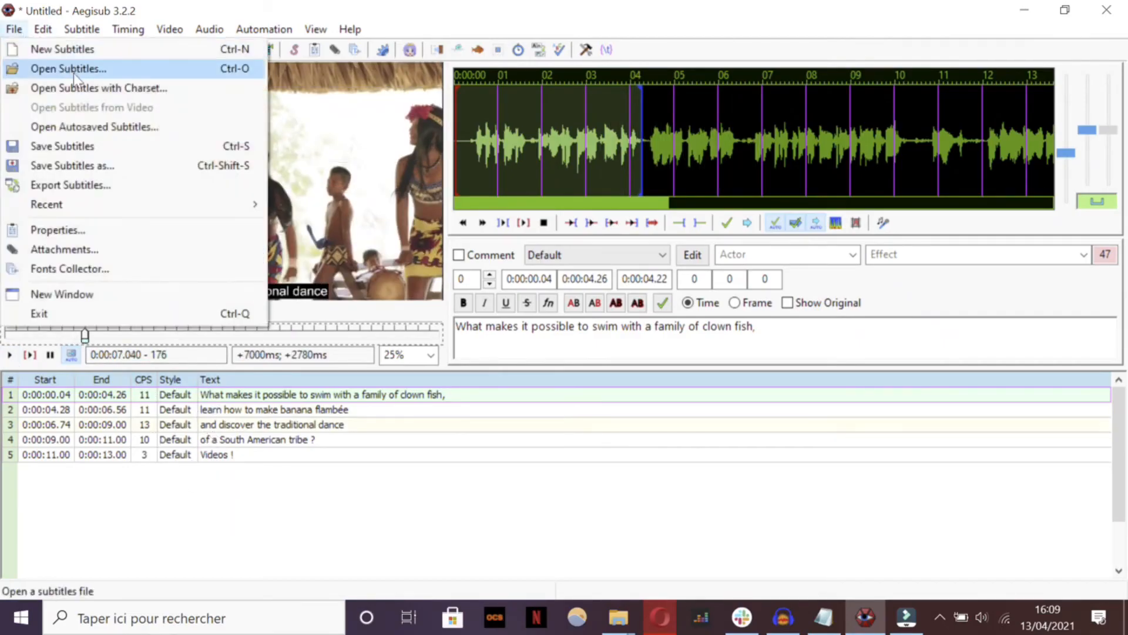
{"action": "left_click", "coordinate": [67, 185]}
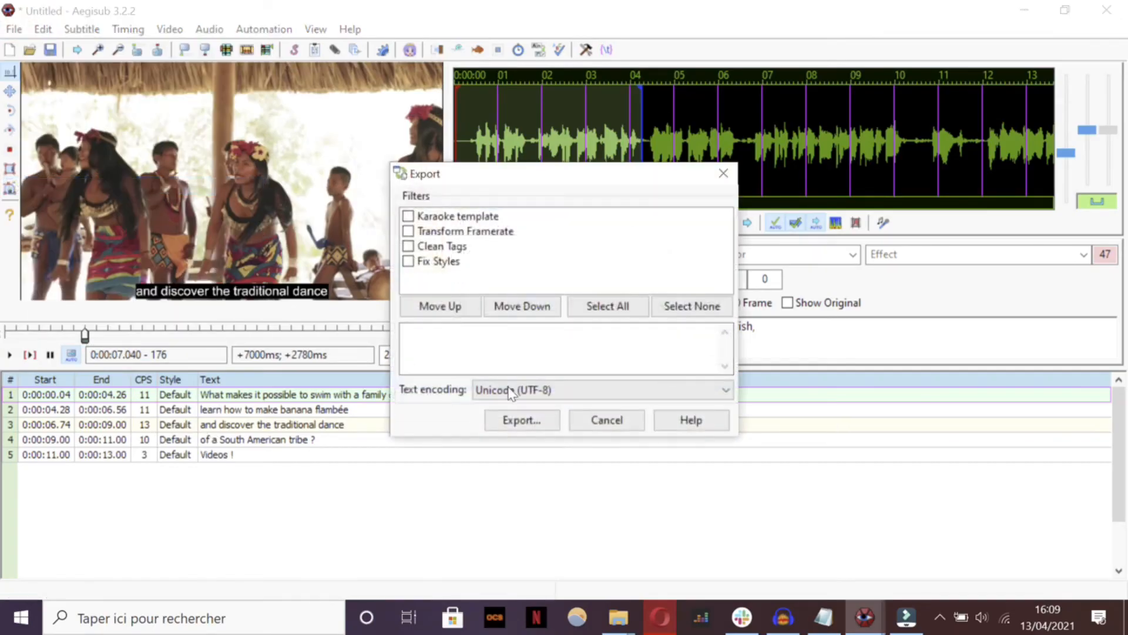
{"action": "left_click", "coordinate": [526, 418]}
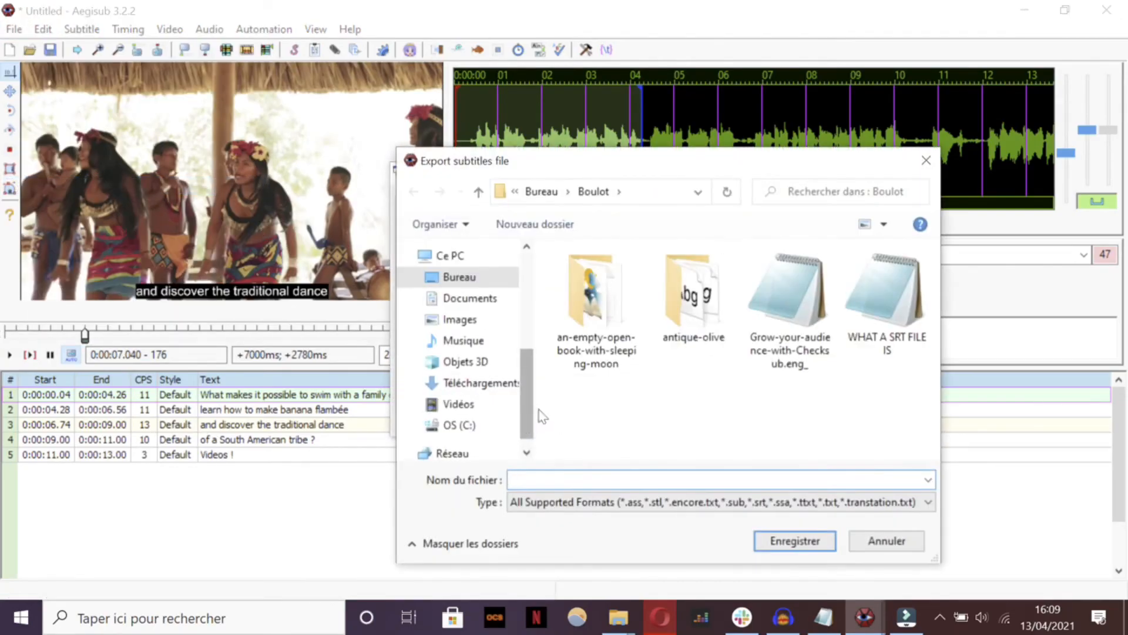
{"action": "left_click", "coordinate": [620, 503]}
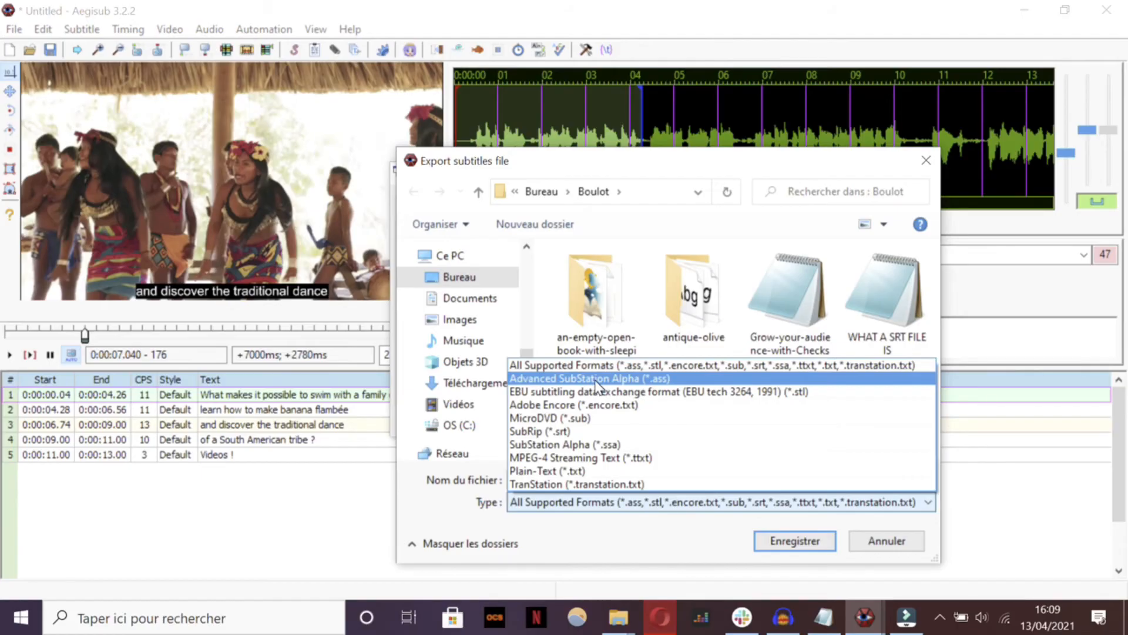
{"action": "left_click", "coordinate": [595, 430]}
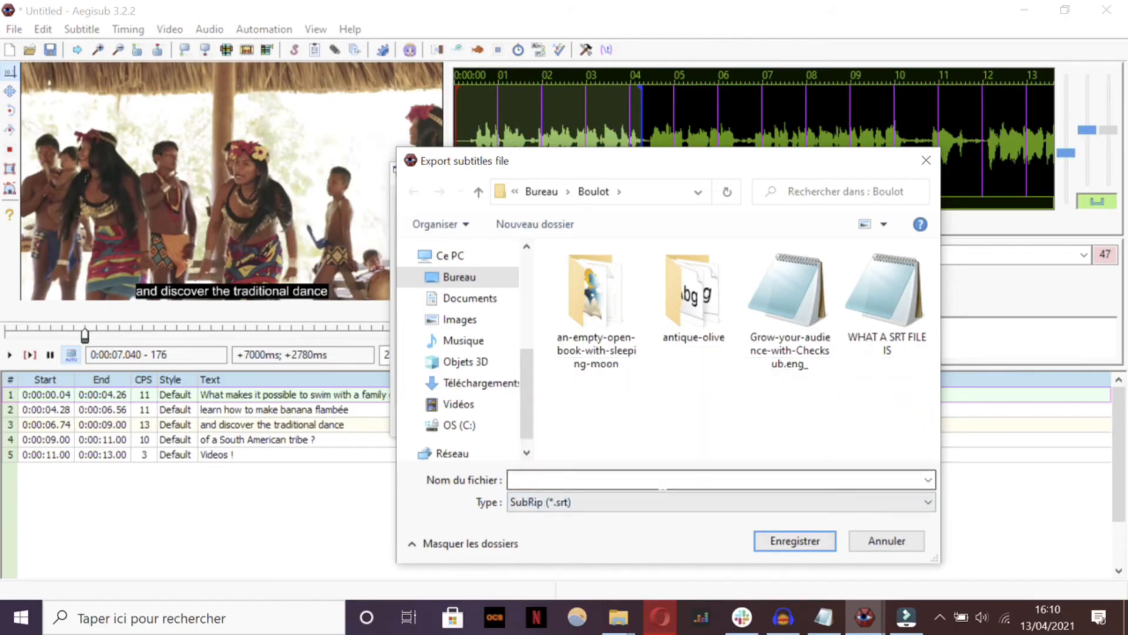
{"action": "type", "text": "C"}
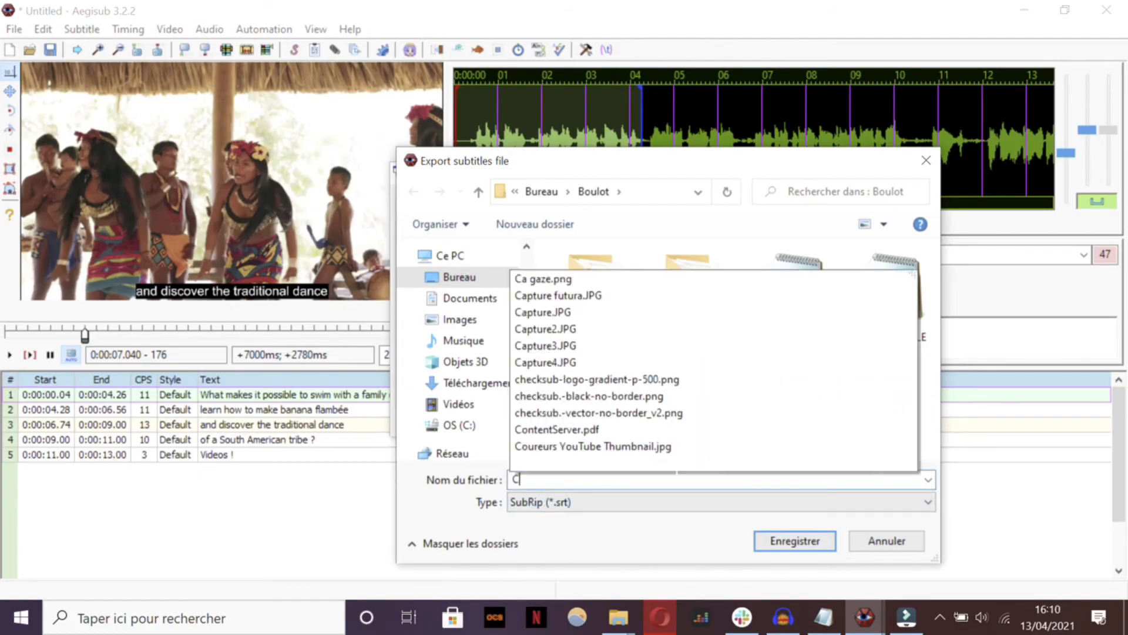
{"action": "type", "text": "hecksub"}
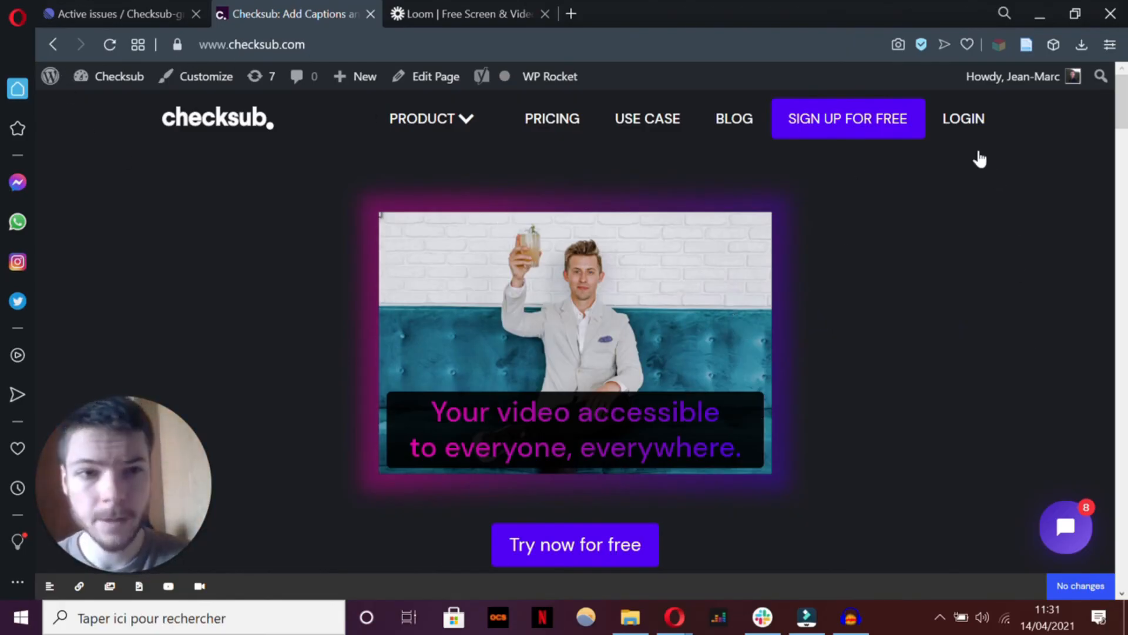
Step: Switch to the Checksub website, log in to the video list, and view the window for adding a video
{"action": "left_click", "coordinate": [963, 130]}
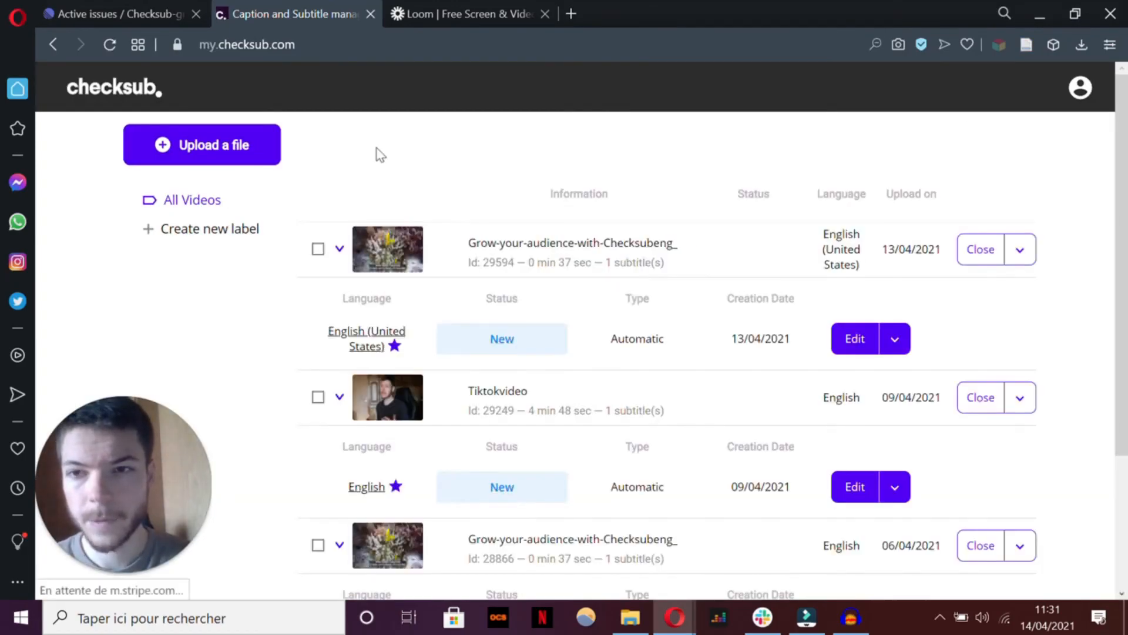
{"action": "left_click", "coordinate": [234, 149]}
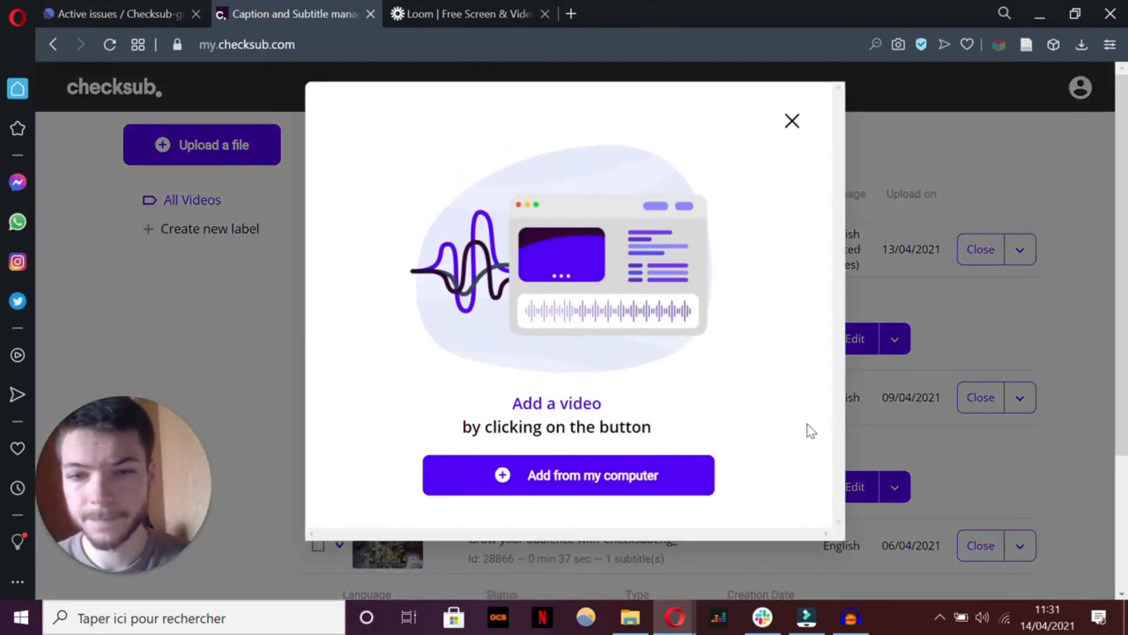
{"action": "left_click", "coordinate": [791, 120]}
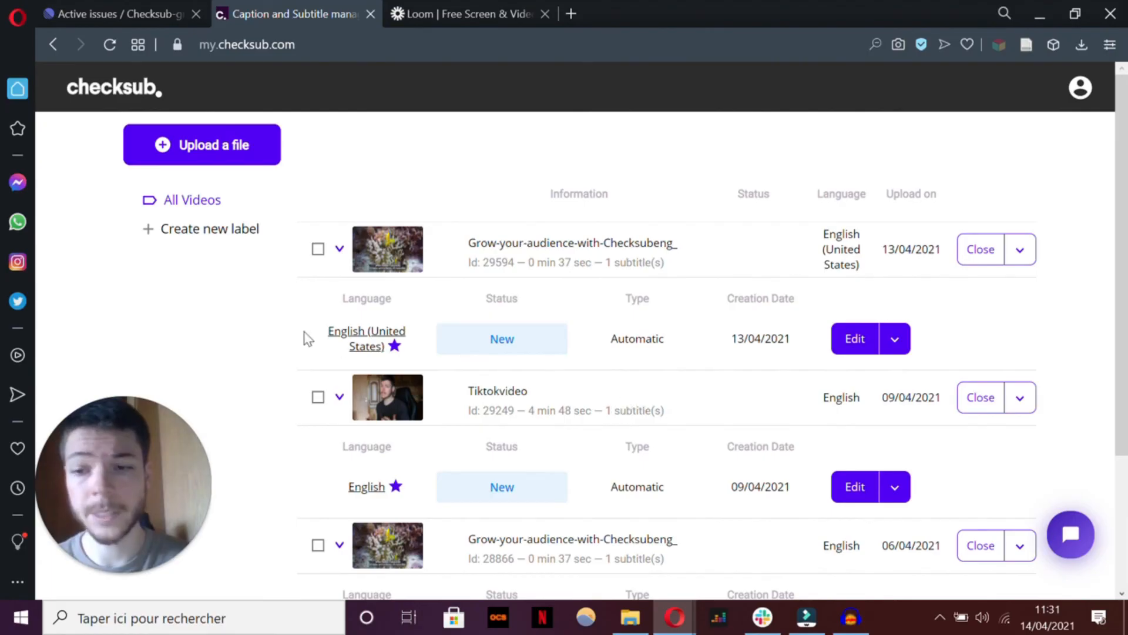
Step: Open the English (United States) subtitles of the Grow-your-audience video uploaded on 13/04/2021 and read through the automatic subtitle lines
{"action": "left_click", "coordinate": [395, 331]}
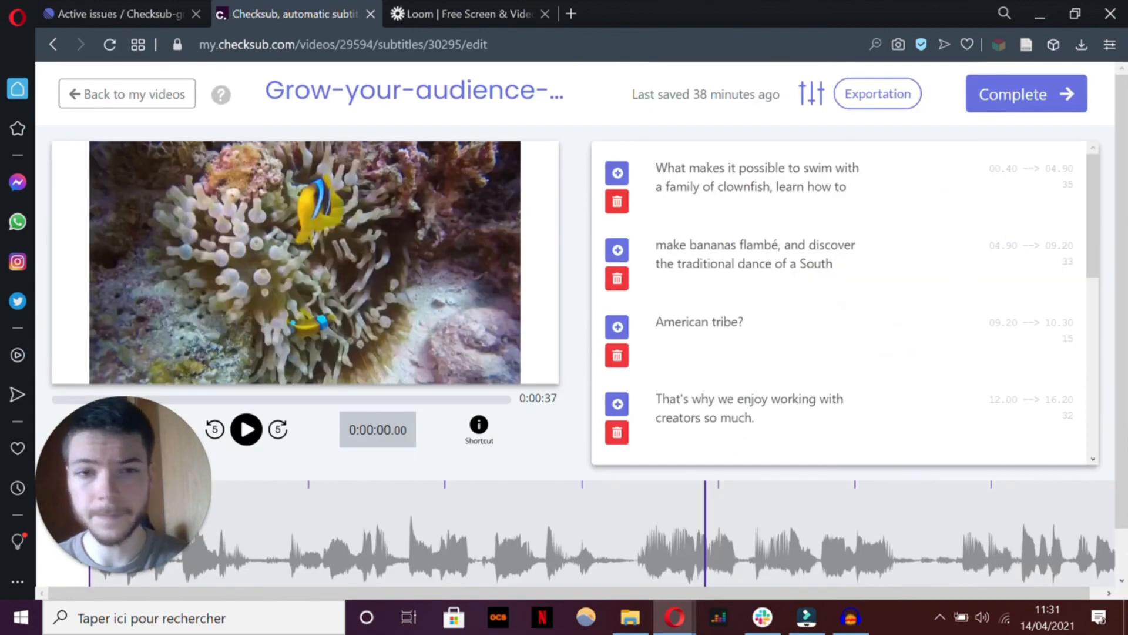
{"action": "scroll", "coordinate": [720, 235], "scroll_direction": "down", "scroll_amount": 6}
{"action": "scroll", "coordinate": [811, 267], "scroll_direction": "up", "scroll_amount": 5}
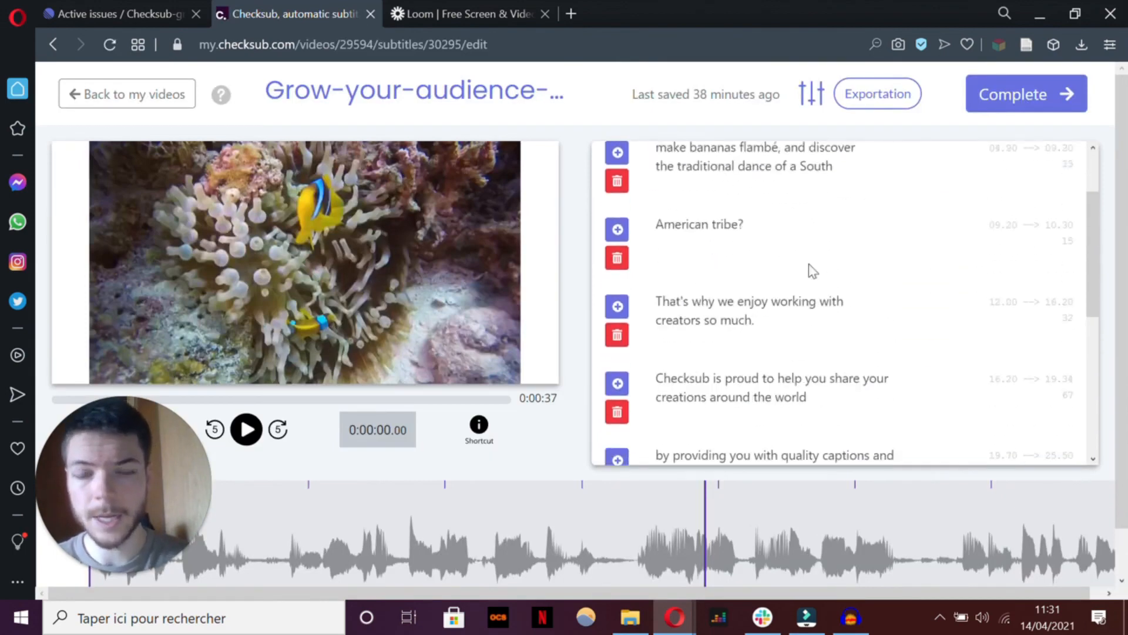
{"action": "scroll", "coordinate": [813, 272], "scroll_direction": "up", "scroll_amount": 2}
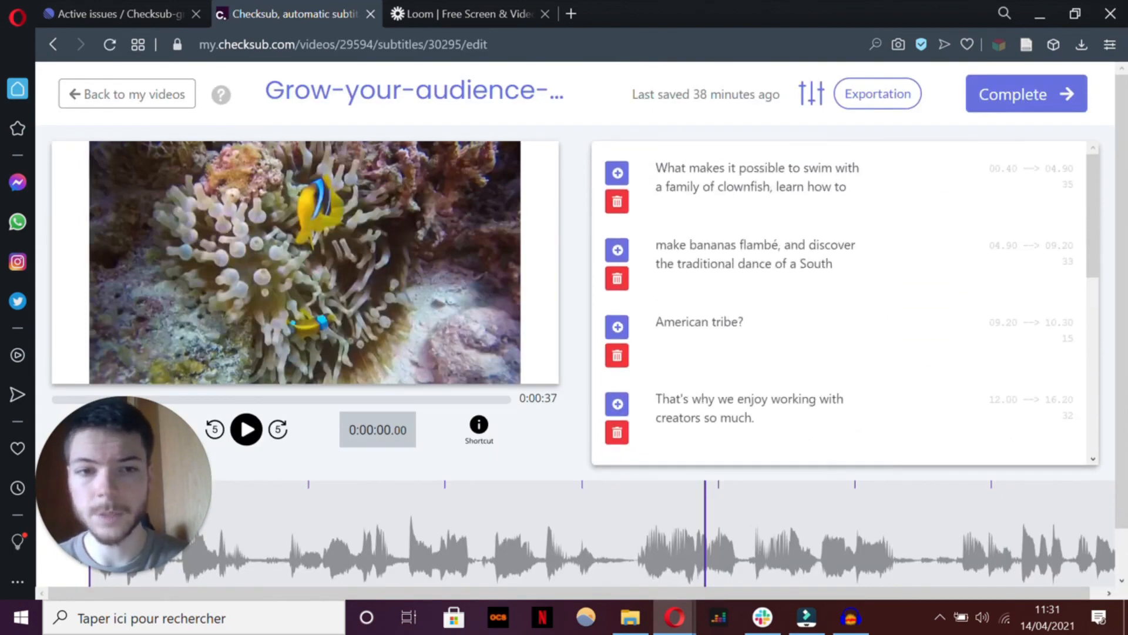
Step: Look through the whole list of automatic subtitle lines with their timings, and display the export formats offered for these subtitles
{"action": "scroll", "coordinate": [789, 226], "scroll_direction": "down", "scroll_amount": 4}
{"action": "scroll", "coordinate": [916, 265], "scroll_direction": "down", "scroll_amount": 3}
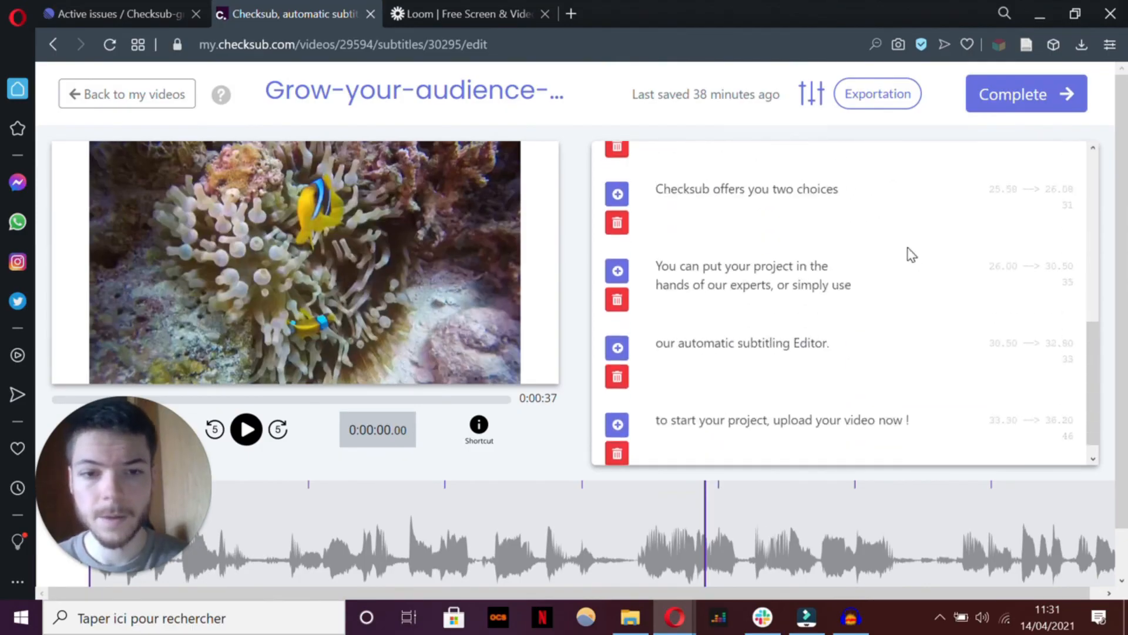
{"action": "scroll", "coordinate": [846, 259], "scroll_direction": "up", "scroll_amount": 4}
{"action": "scroll", "coordinate": [764, 229], "scroll_direction": "down", "scroll_amount": 2}
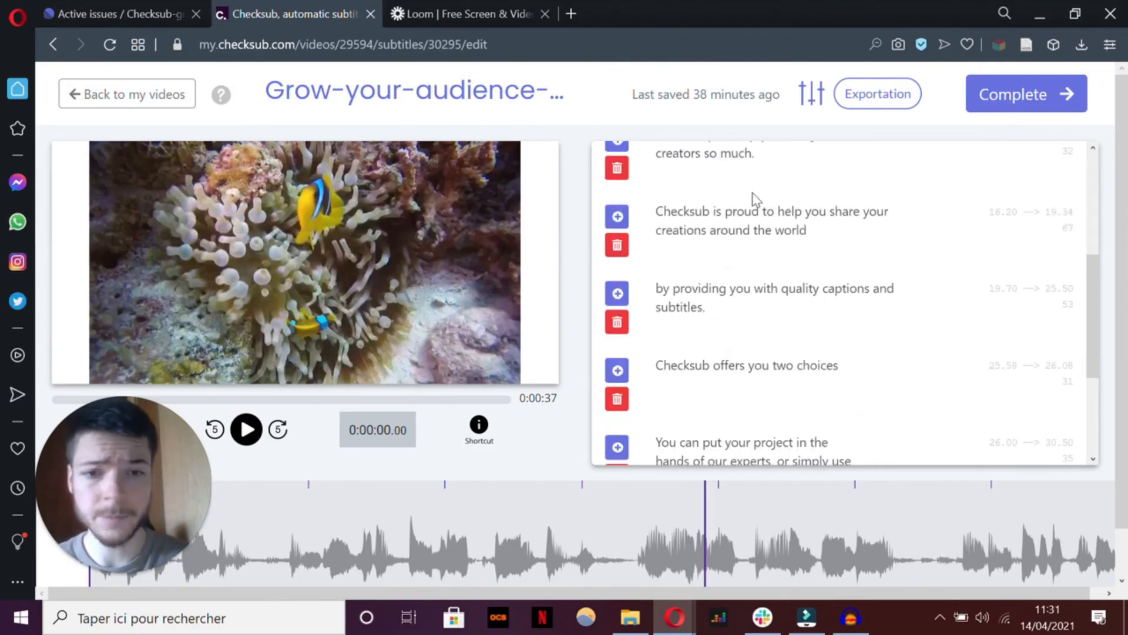
{"action": "scroll", "coordinate": [755, 203], "scroll_direction": "up", "scroll_amount": 4}
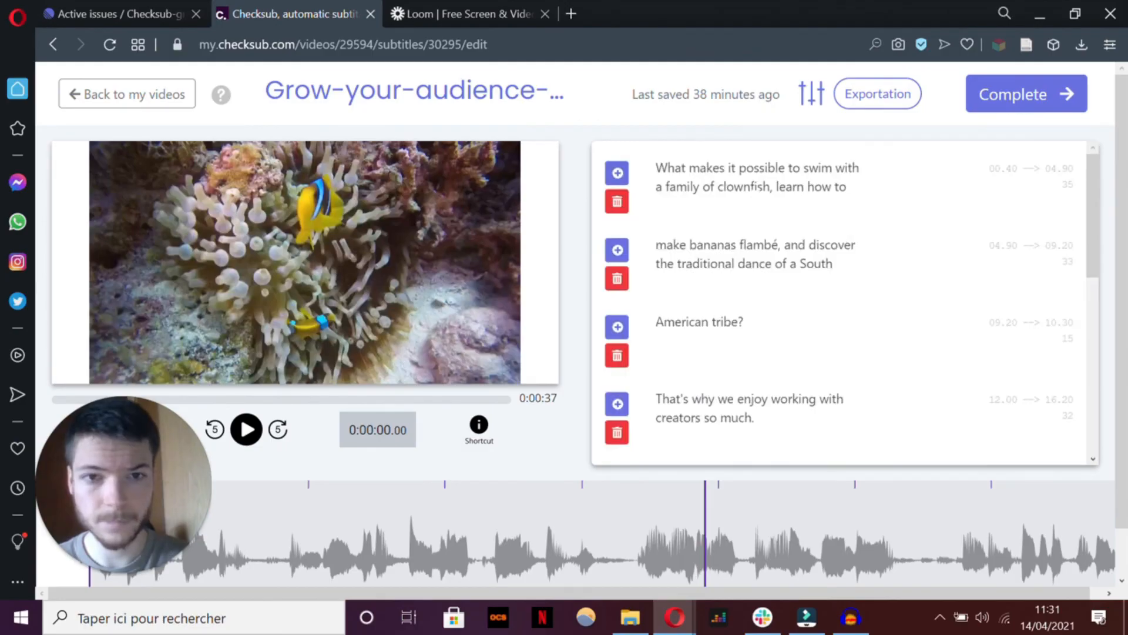
{"action": "scroll", "coordinate": [768, 307], "scroll_direction": "down", "scroll_amount": 3}
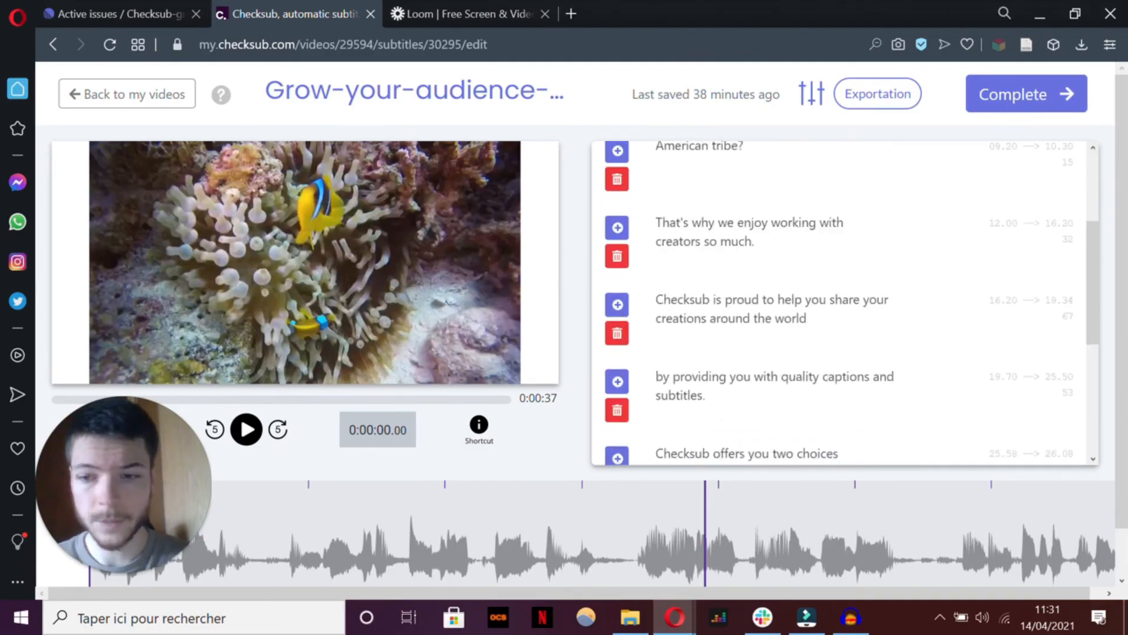
{"action": "scroll", "coordinate": [808, 288], "scroll_direction": "down", "scroll_amount": 3}
{"action": "scroll", "coordinate": [808, 288], "scroll_direction": "up", "scroll_amount": 5}
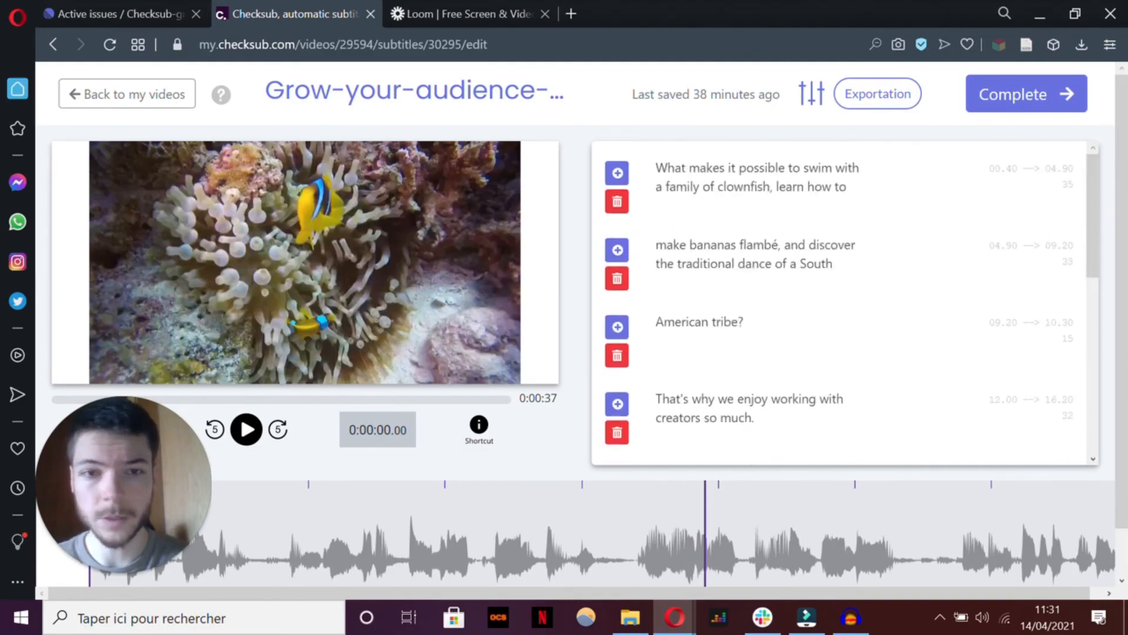
{"action": "left_click", "coordinate": [859, 113]}
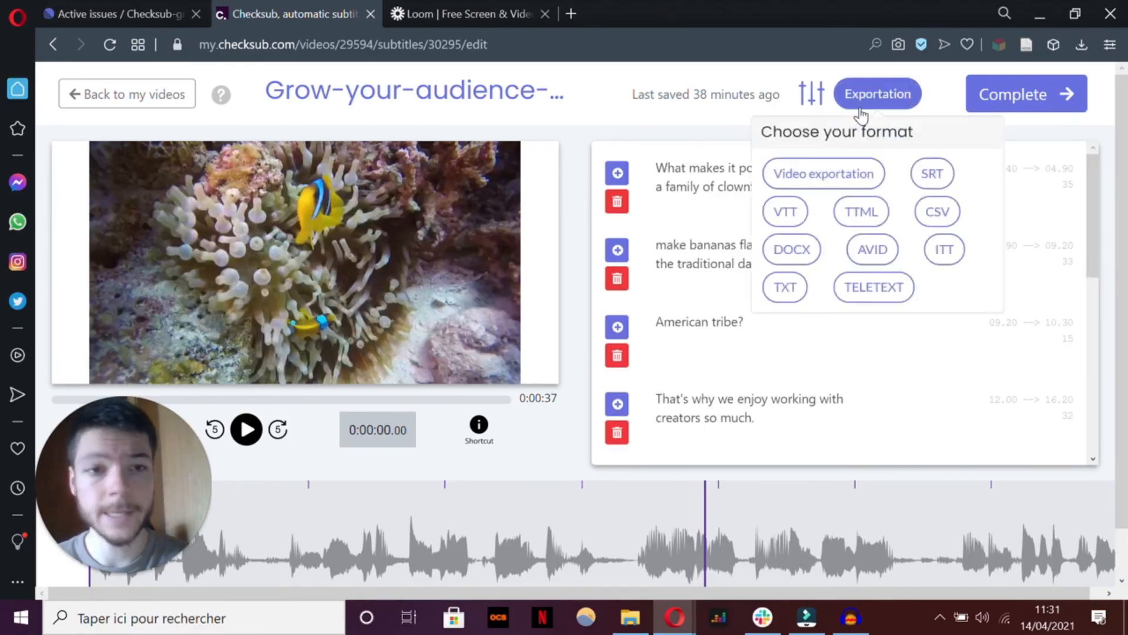